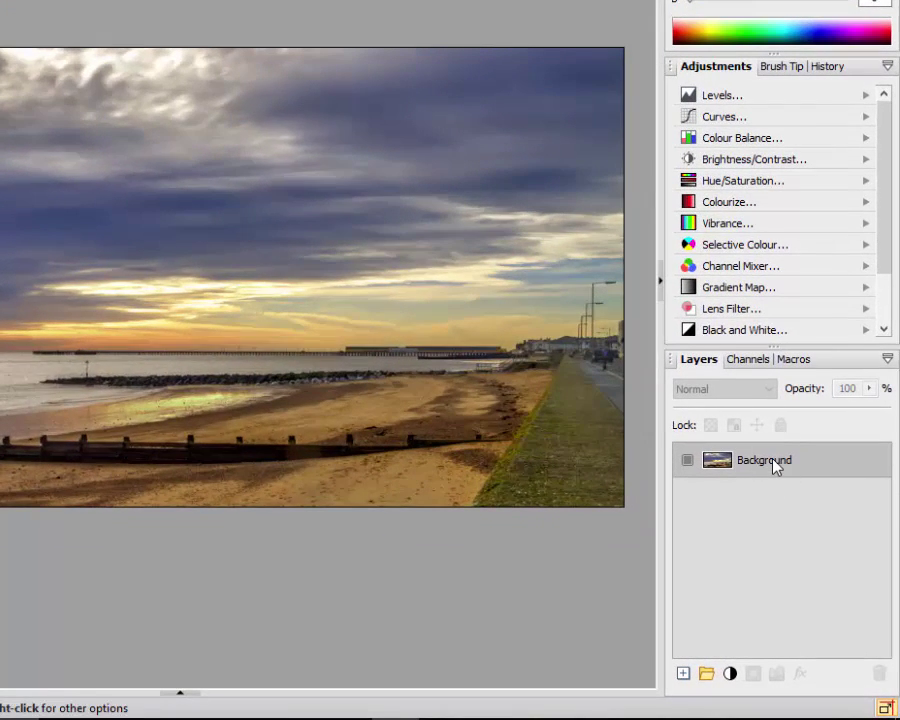
Step: Duplicate the Background layer, keeping the default name 'Background Copy'
right_click(775, 465)
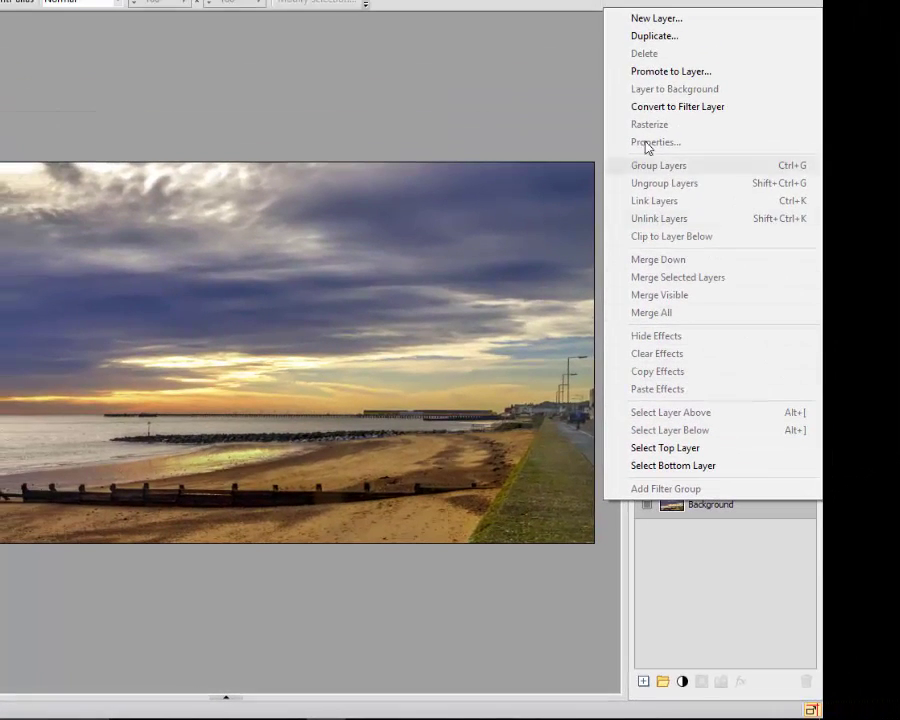
click(654, 40)
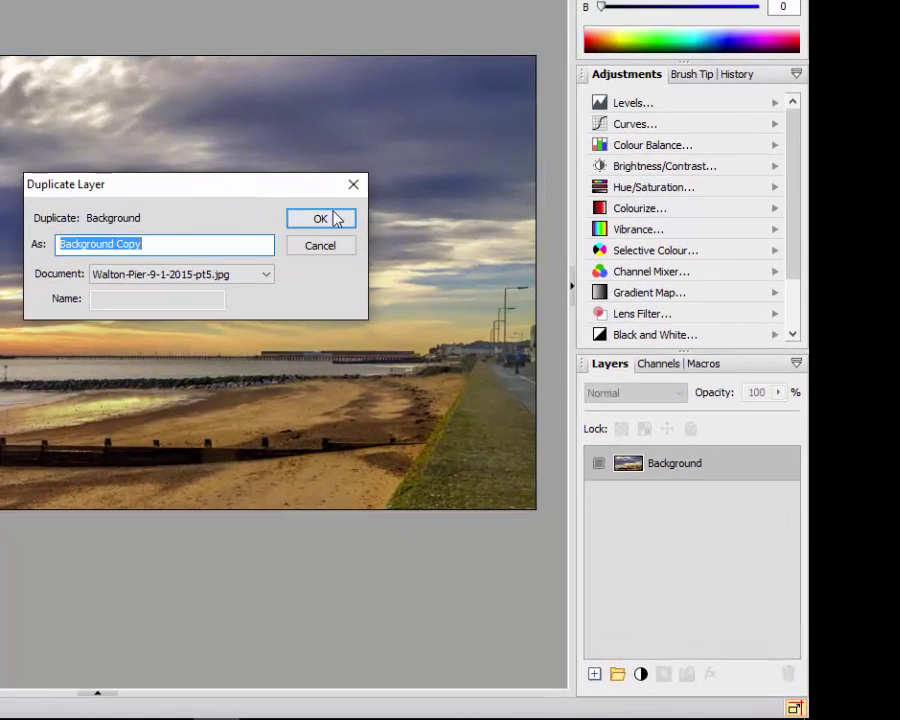
click(334, 218)
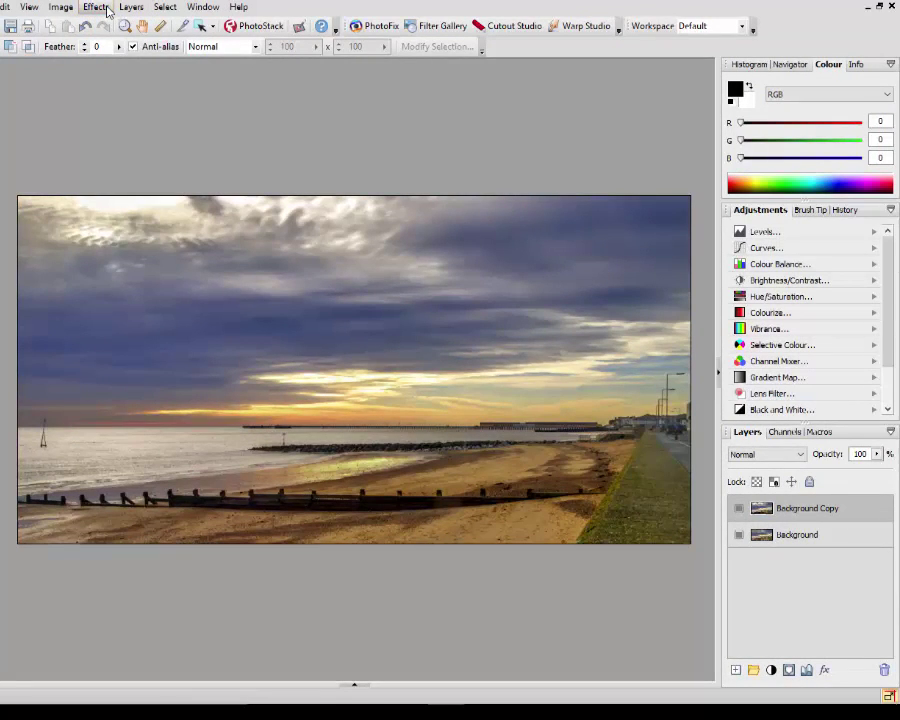
Step: Open Effects > Blur > Motion Blur for the Background Copy layer
click(105, 10)
mouse_move(146, 136)
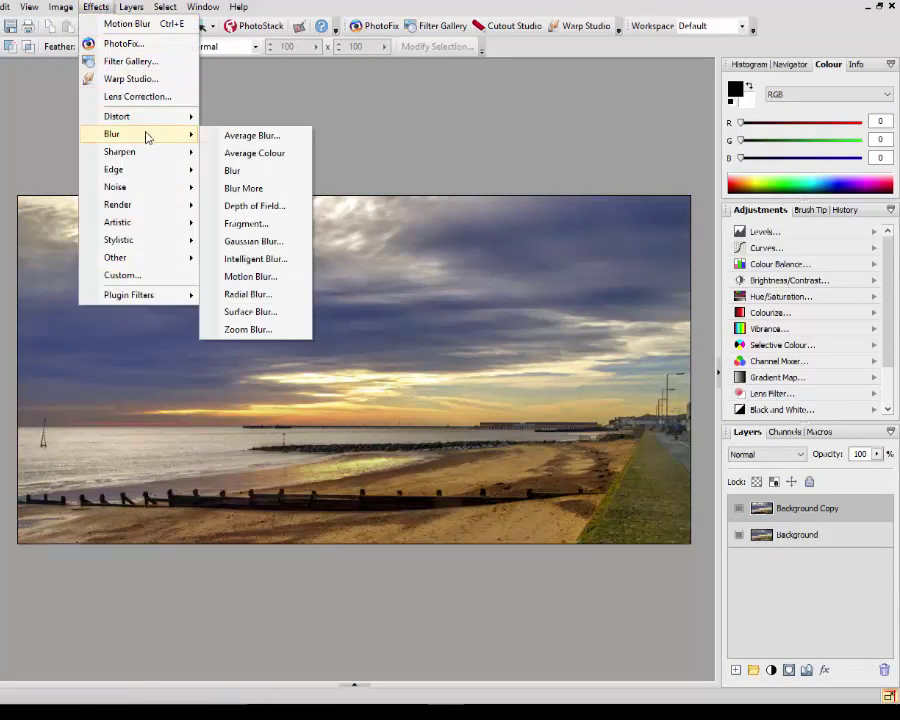
click(247, 281)
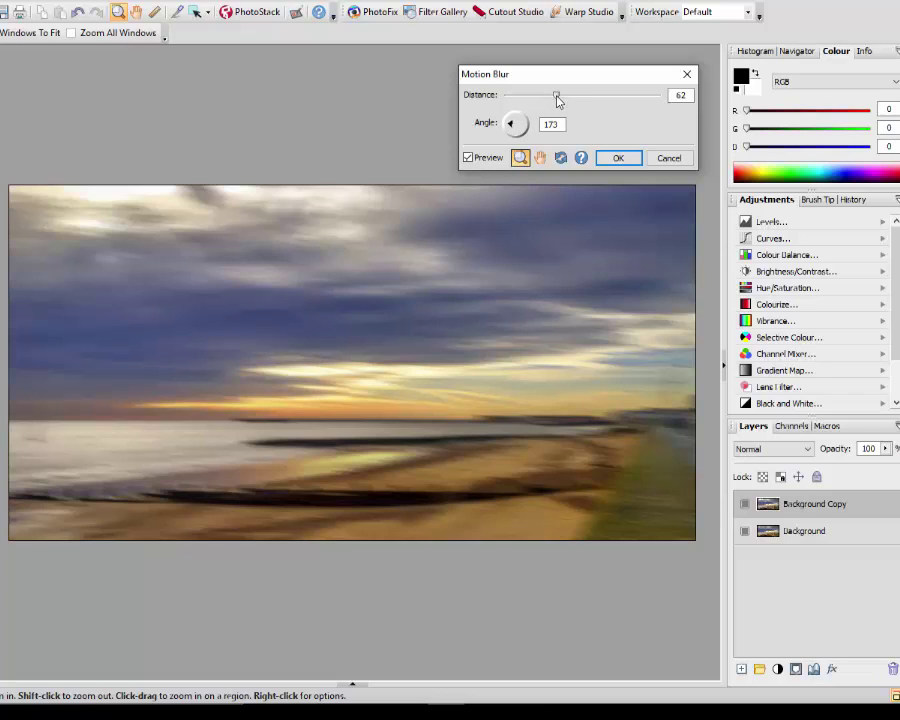
Step: Apply motion blur to Background Copy with Distance 33 and Angle 163
drag(556, 96, 505, 101)
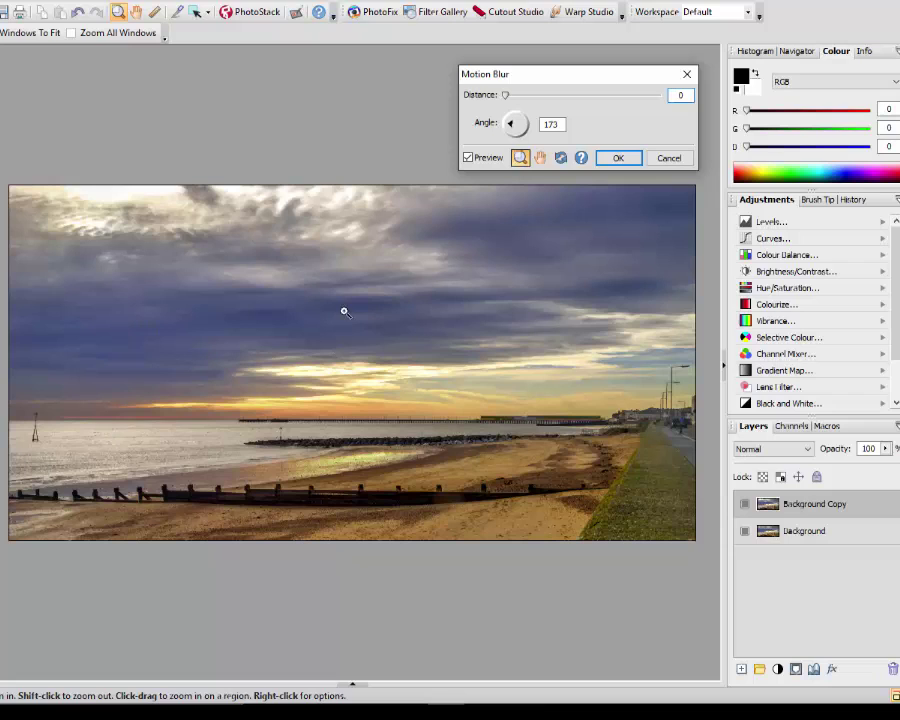
drag(507, 95, 519, 97)
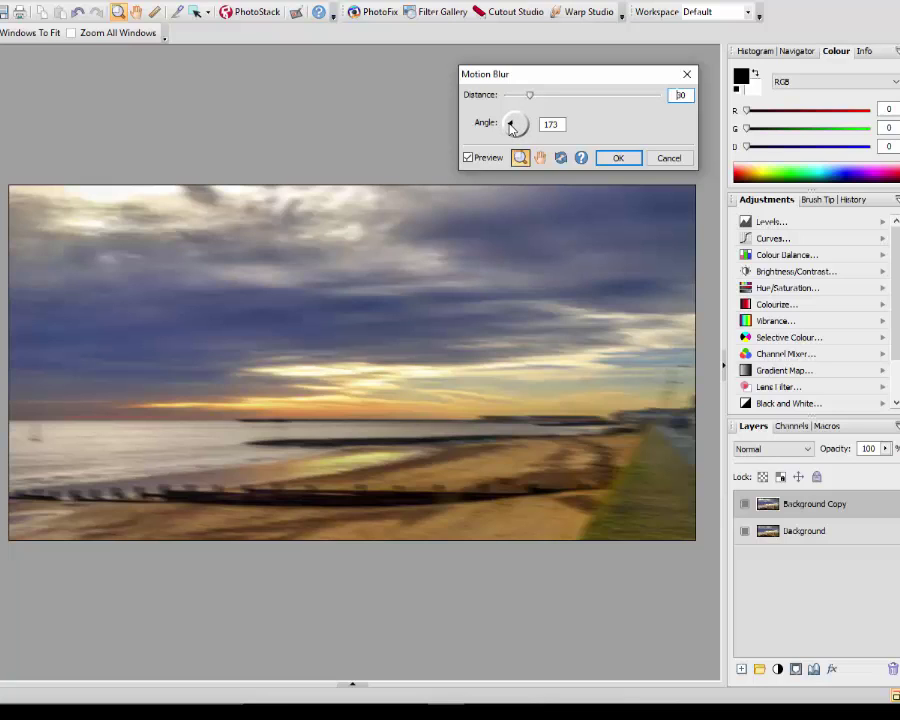
drag(511, 127, 520, 137)
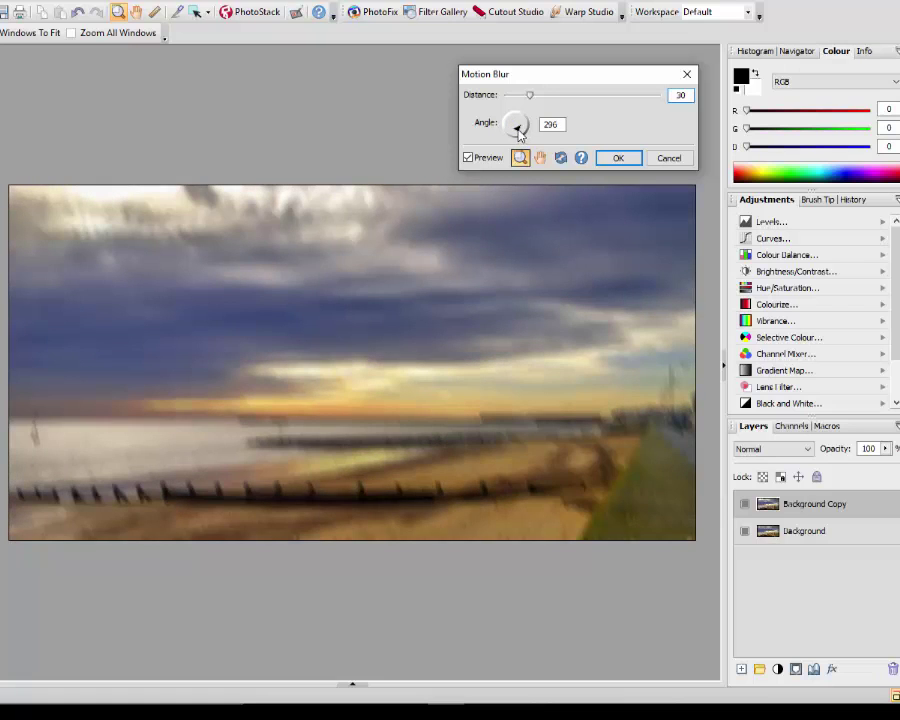
mouse_move(518, 135)
mouse_down()
mouse_move(528, 132)
mouse_move(518, 122)
mouse_up()
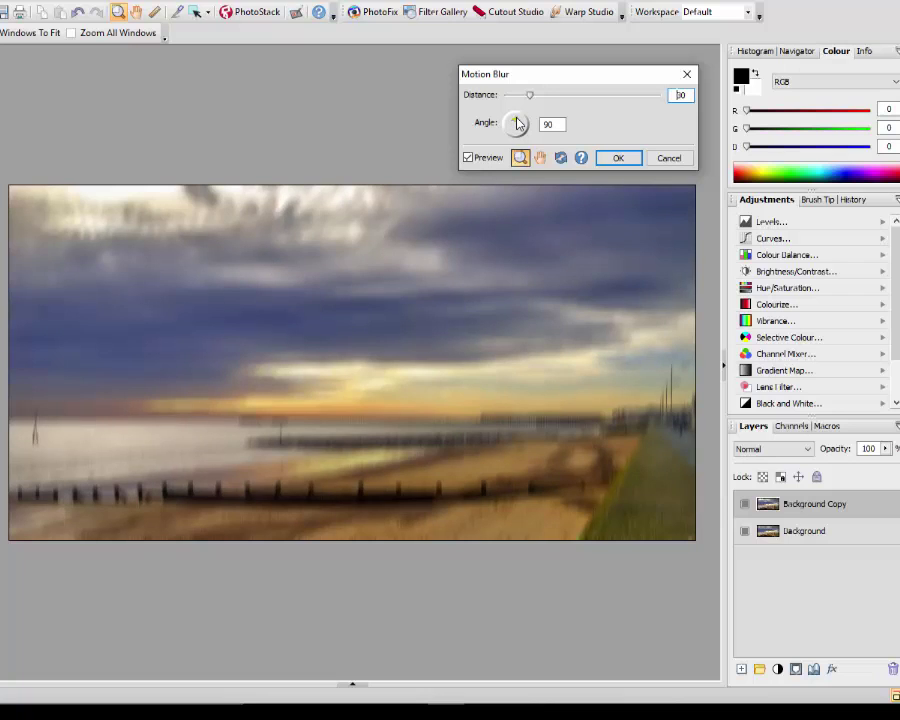
drag(518, 122, 508, 124)
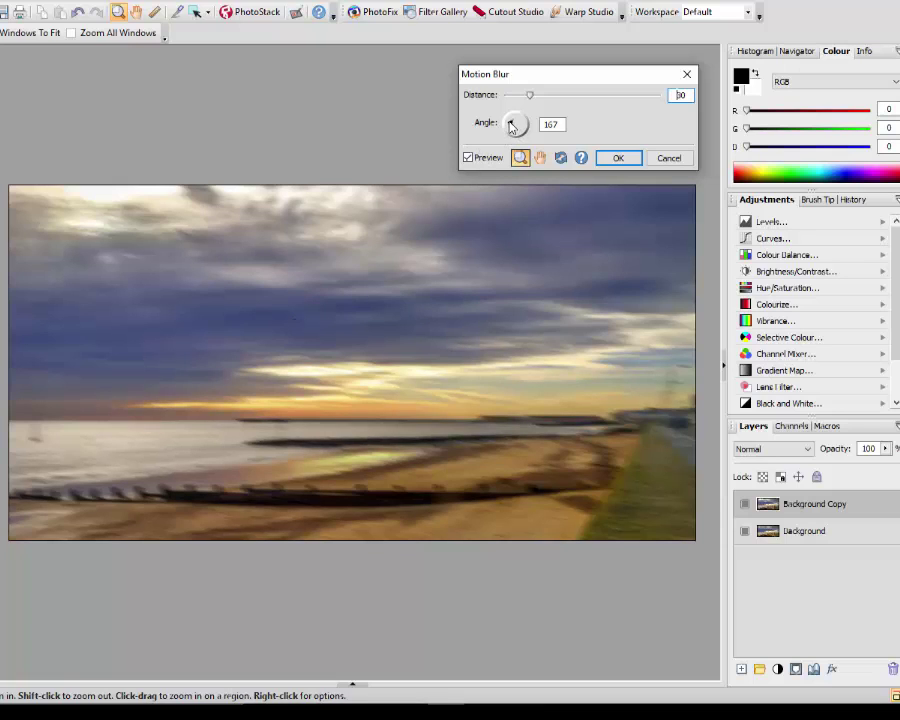
drag(511, 124, 511, 126)
drag(532, 96, 534, 96)
click(619, 159)
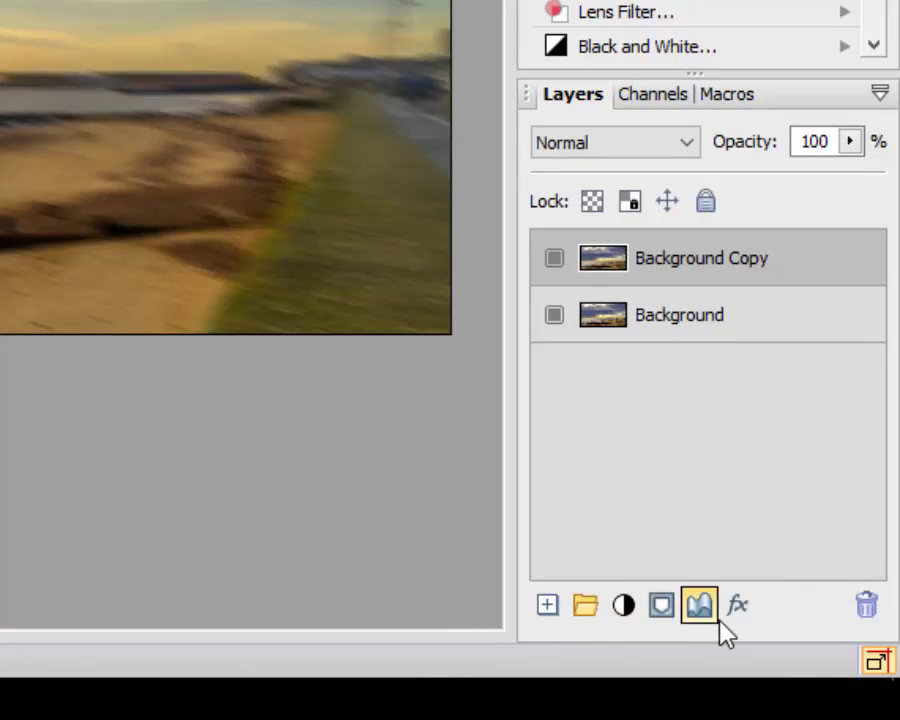
Step: Add a white layer mask to Background Copy and target the mask for editing
click(663, 607)
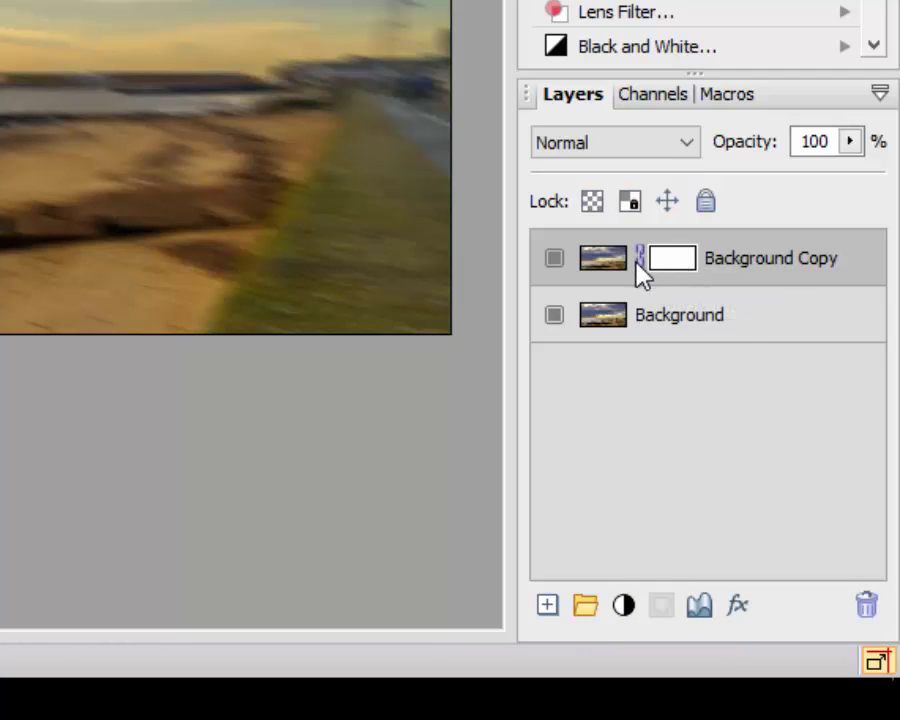
click(690, 258)
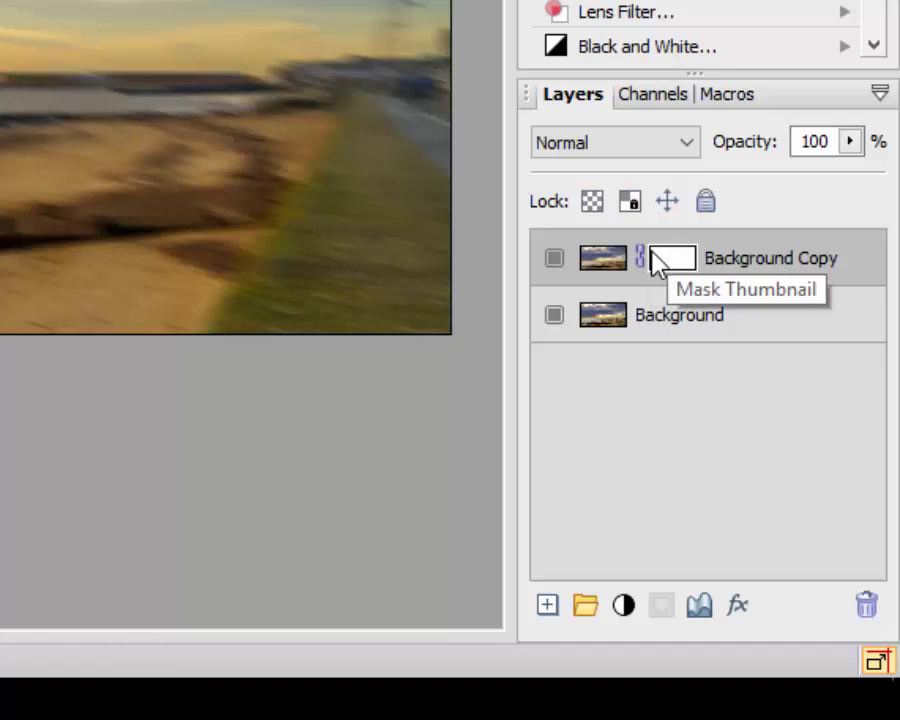
click(603, 264)
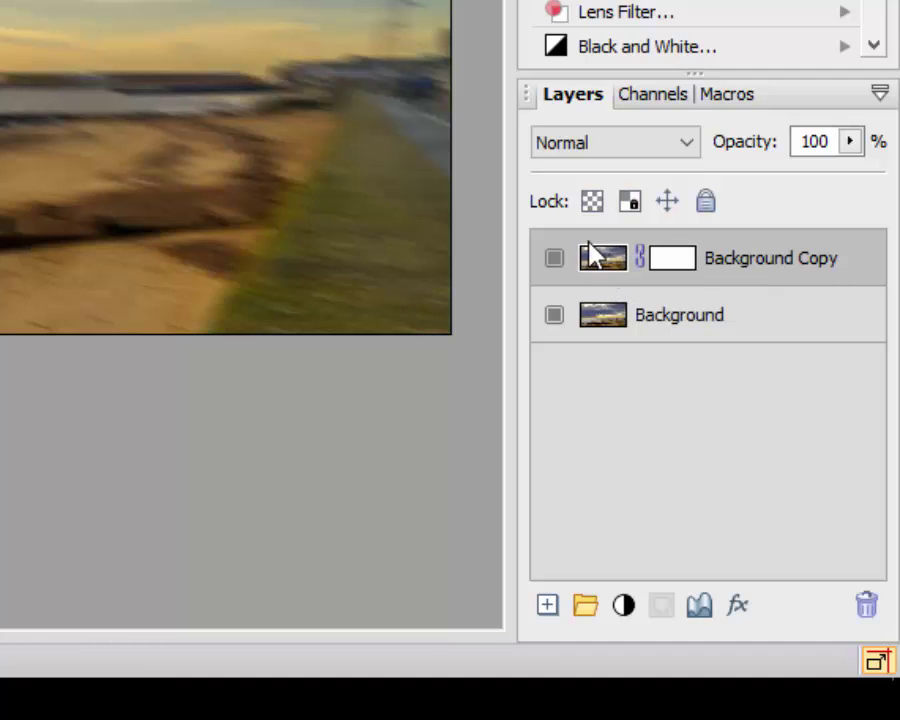
click(686, 268)
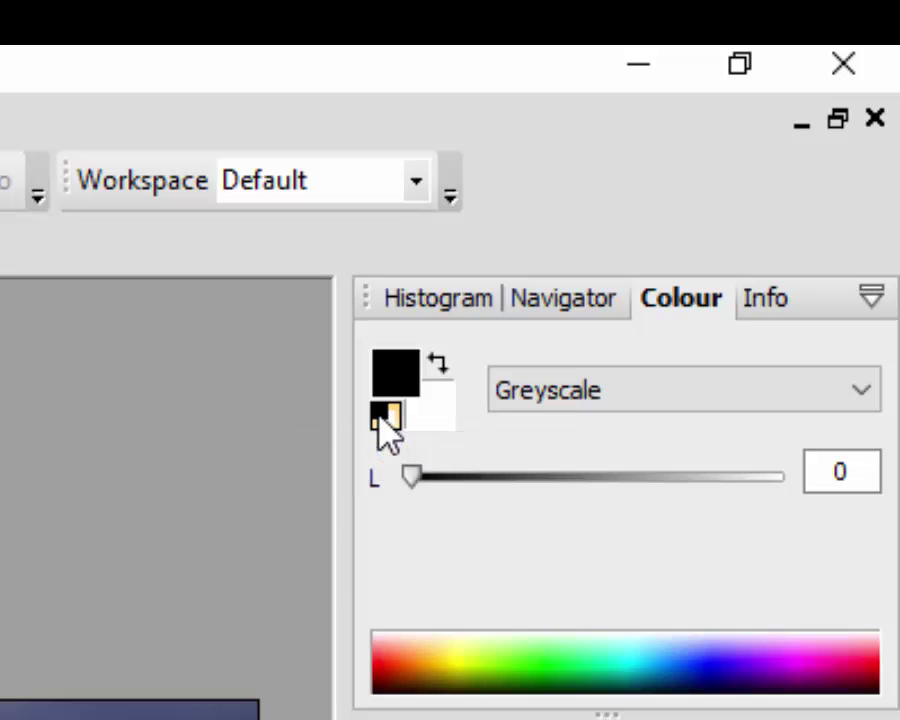
Step: Keep black as the foreground colour and set the Paintbrush size to 340
click(441, 366)
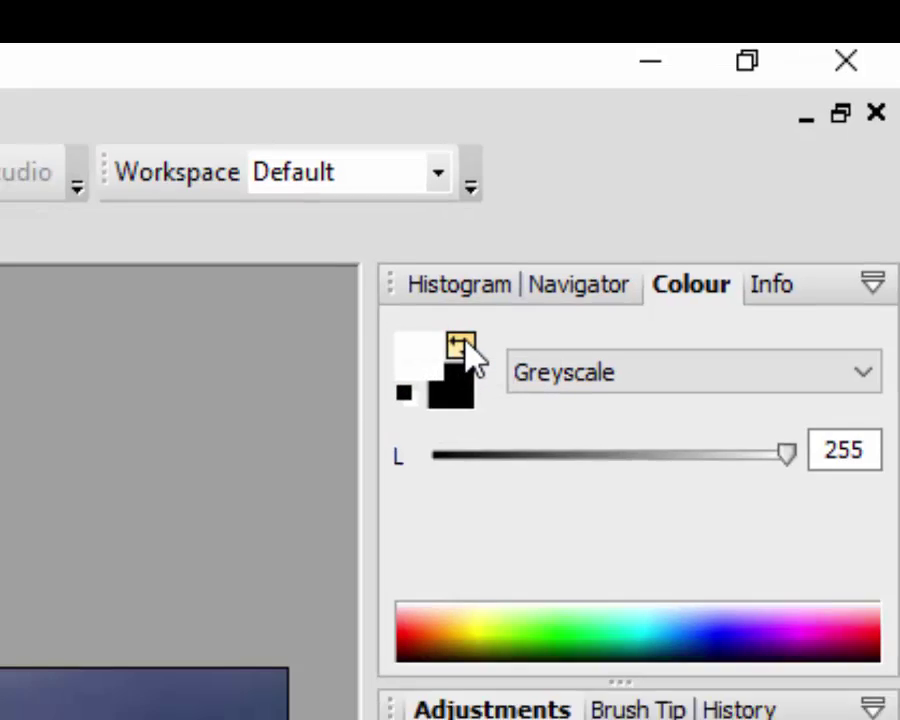
click(466, 346)
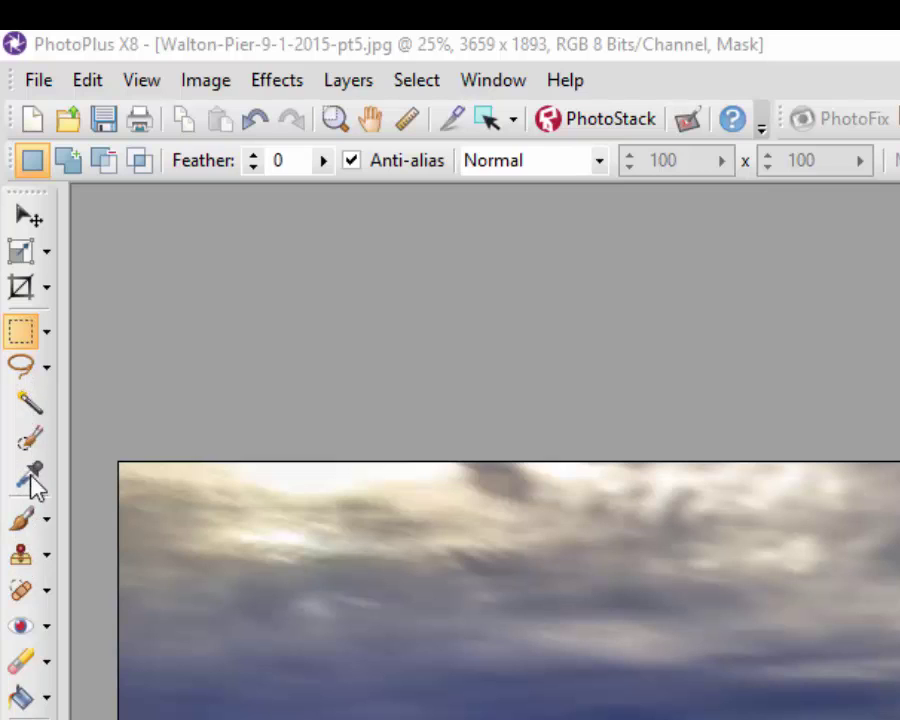
click(26, 527)
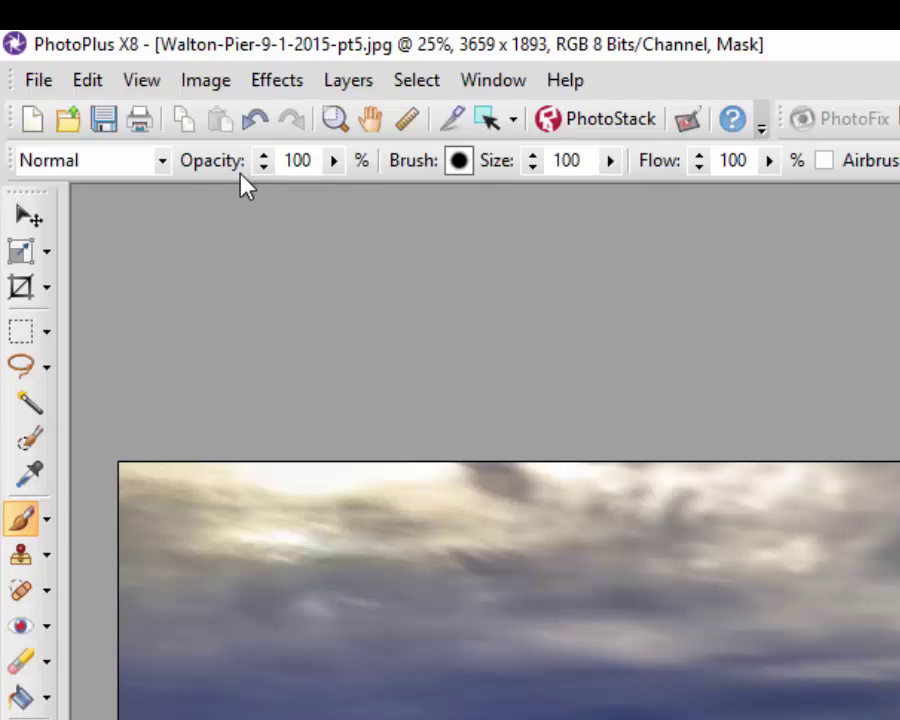
click(610, 161)
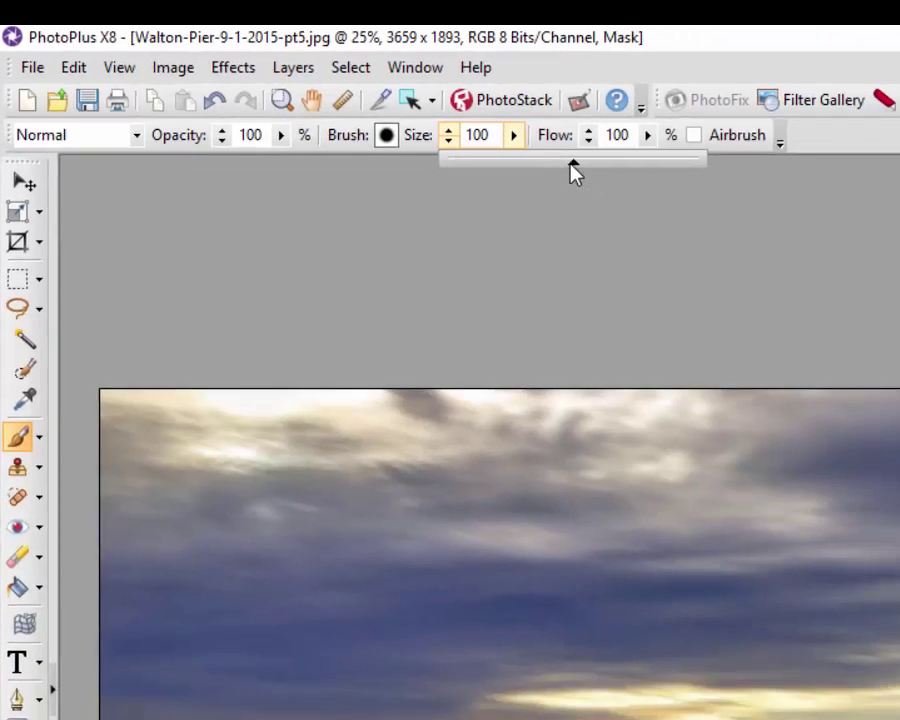
drag(685, 203, 764, 202)
drag(361, 95, 365, 95)
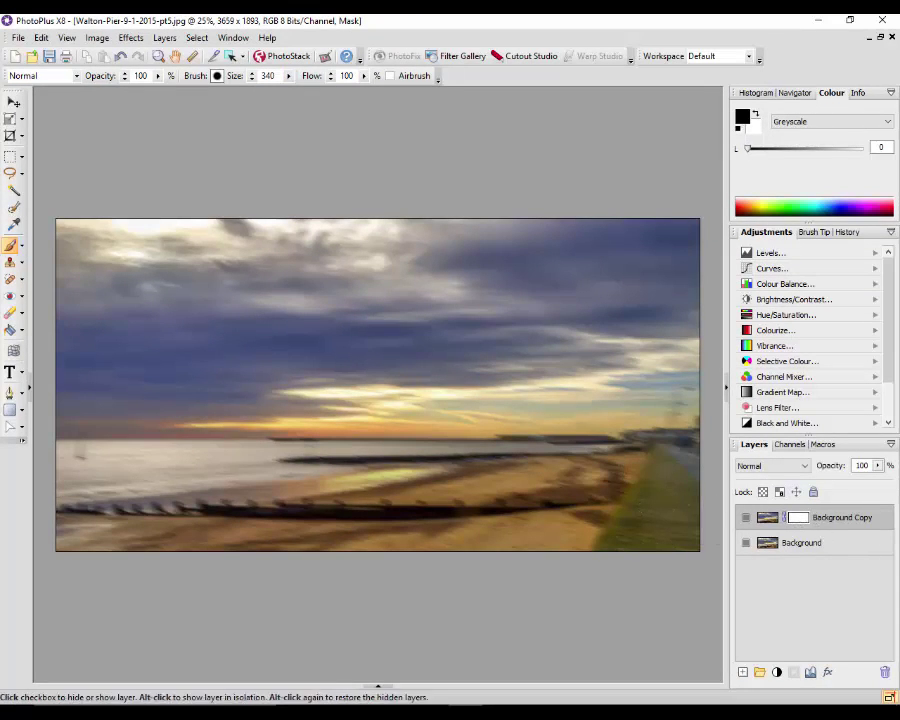
Step: Paint black on the mask to sharpen the lower beach, groyne posts and seafront buildings
mouse_move(687, 540)
mouse_down()
mouse_move(615, 528)
mouse_move(664, 531)
mouse_move(544, 552)
mouse_move(495, 535)
mouse_move(588, 528)
mouse_move(620, 500)
mouse_move(689, 483)
mouse_move(655, 481)
mouse_move(659, 499)
mouse_move(671, 497)
mouse_move(679, 451)
mouse_move(579, 488)
mouse_up()
mouse_move(386, 537)
mouse_down()
mouse_move(355, 548)
mouse_move(43, 555)
mouse_move(70, 563)
mouse_move(317, 548)
mouse_move(303, 540)
mouse_move(336, 523)
mouse_move(672, 462)
mouse_up()
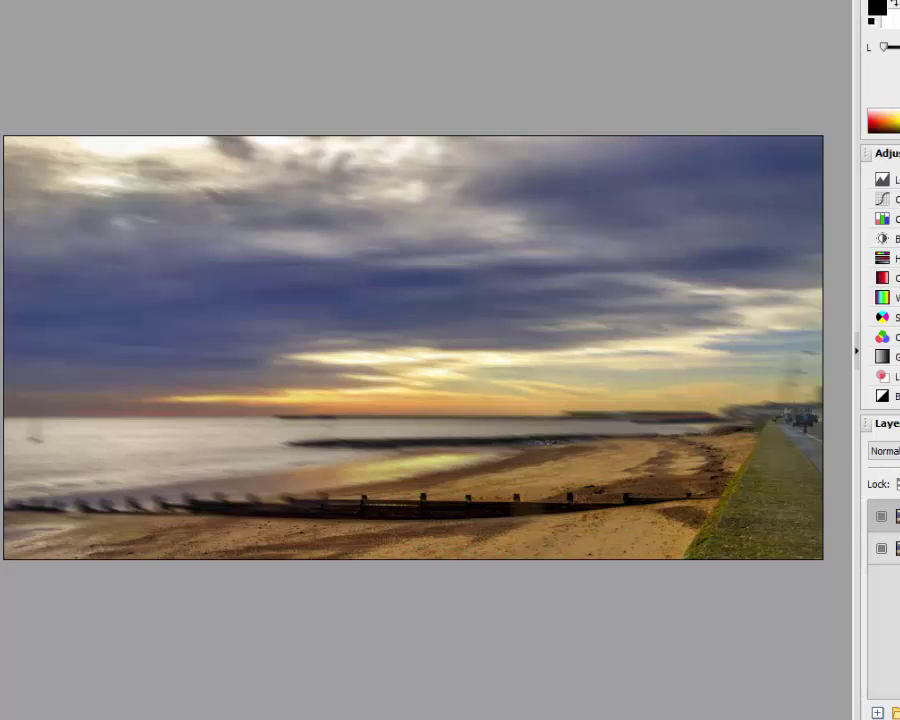
mouse_move(352, 508)
mouse_down()
mouse_move(185, 537)
mouse_move(253, 511)
mouse_move(136, 534)
mouse_move(148, 528)
mouse_move(81, 524)
mouse_move(93, 525)
mouse_move(12, 544)
mouse_move(142, 520)
mouse_move(262, 522)
mouse_move(534, 468)
mouse_up()
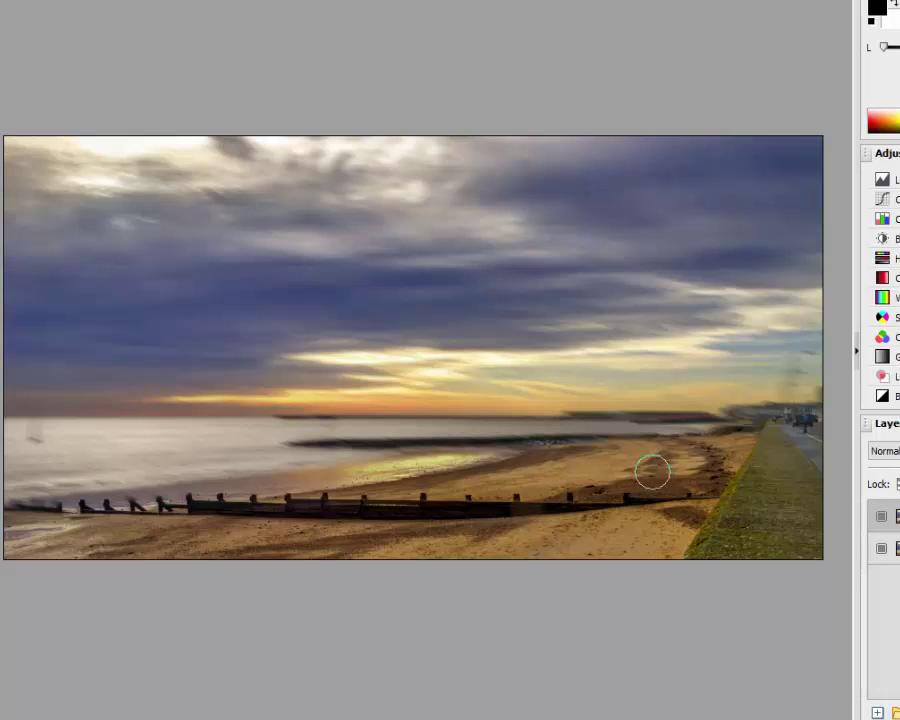
key(bracketleft)
key(bracketleft)
mouse_move(806, 422)
mouse_down()
mouse_move(749, 409)
mouse_move(706, 422)
mouse_move(560, 419)
mouse_up()
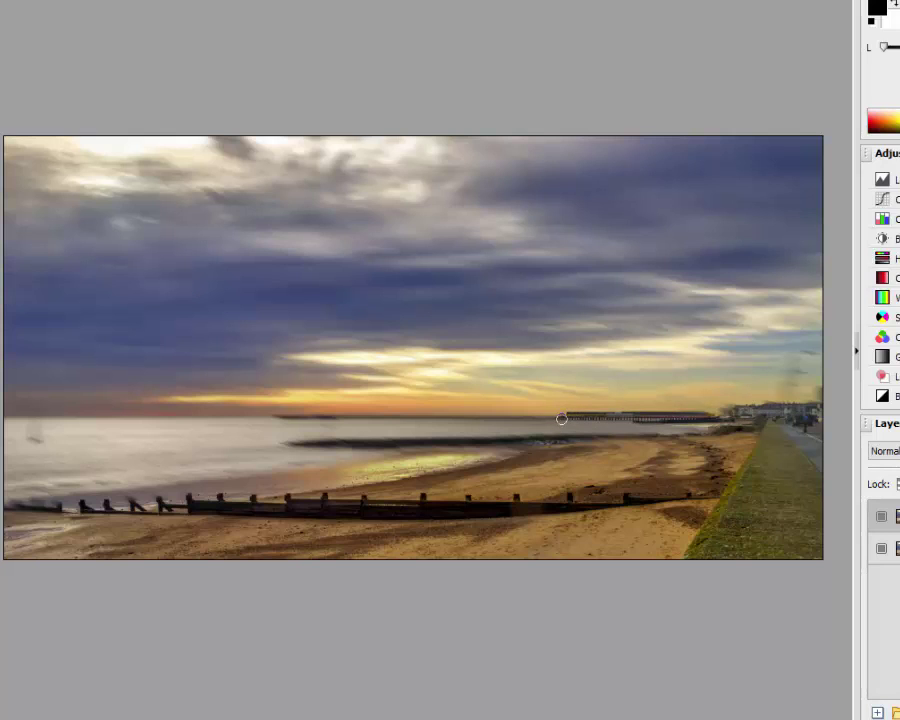
Step: Paint the pier back sharp along the horizon to its left end
scroll(557, 419, up, 2)
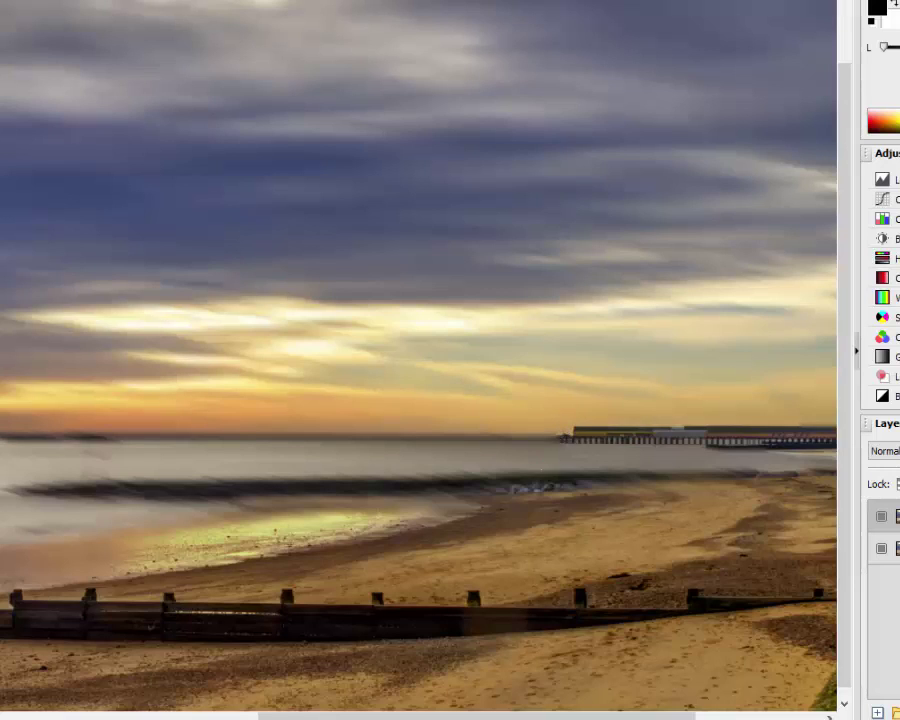
mouse_move(555, 443)
mouse_down()
mouse_move(432, 440)
mouse_move(472, 446)
mouse_move(447, 446)
mouse_move(180, 438)
mouse_move(183, 425)
mouse_move(186, 440)
mouse_move(33, 435)
mouse_move(78, 440)
mouse_move(48, 445)
mouse_move(4, 437)
mouse_up()
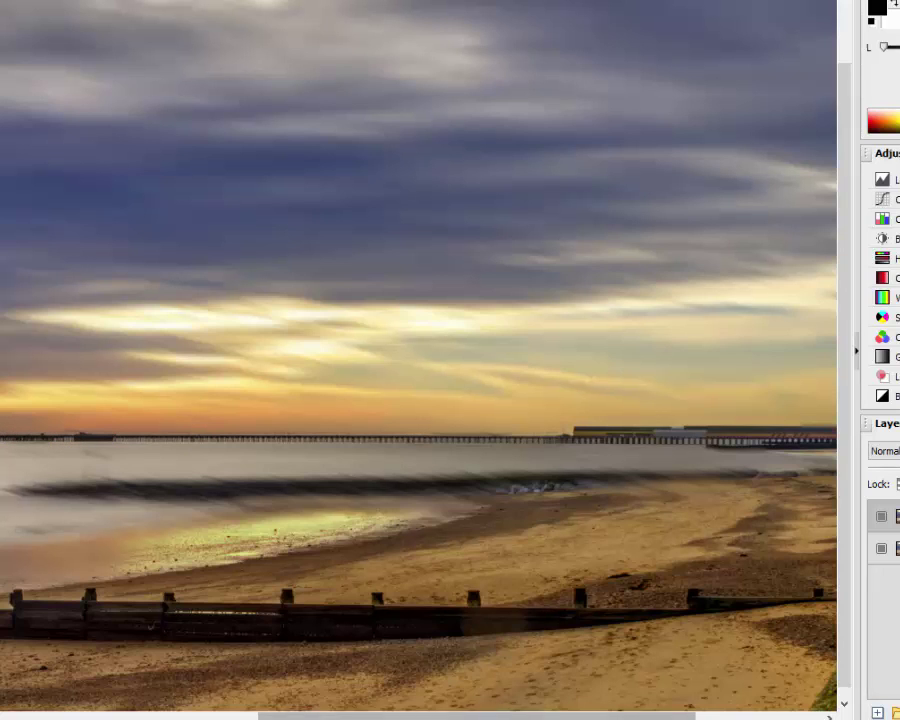
drag(456, 716, 364, 716)
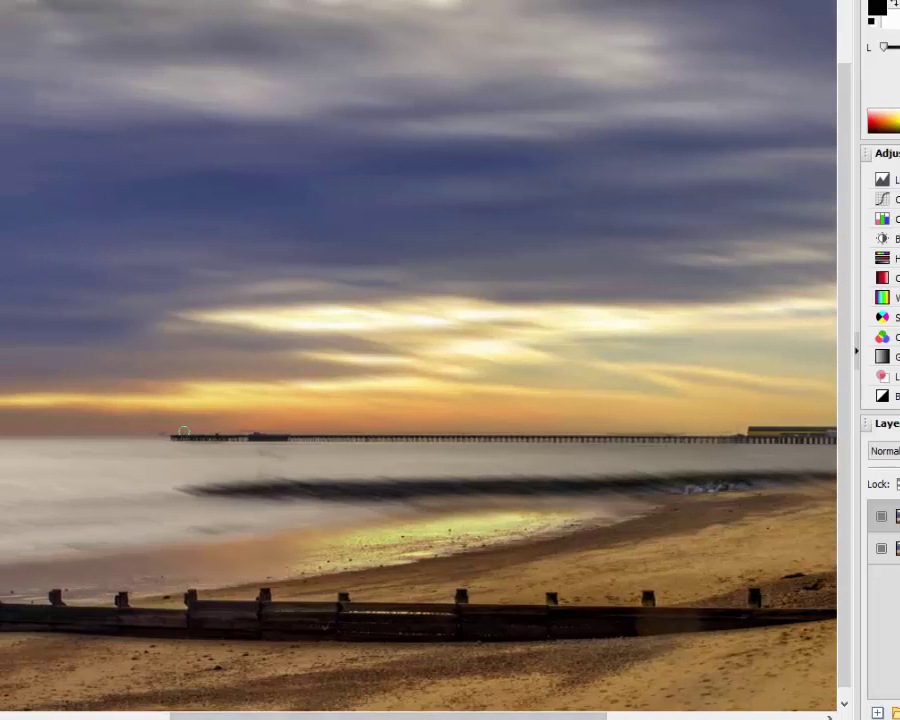
click(176, 438)
shift+click(266, 437)
drag(390, 716, 540, 716)
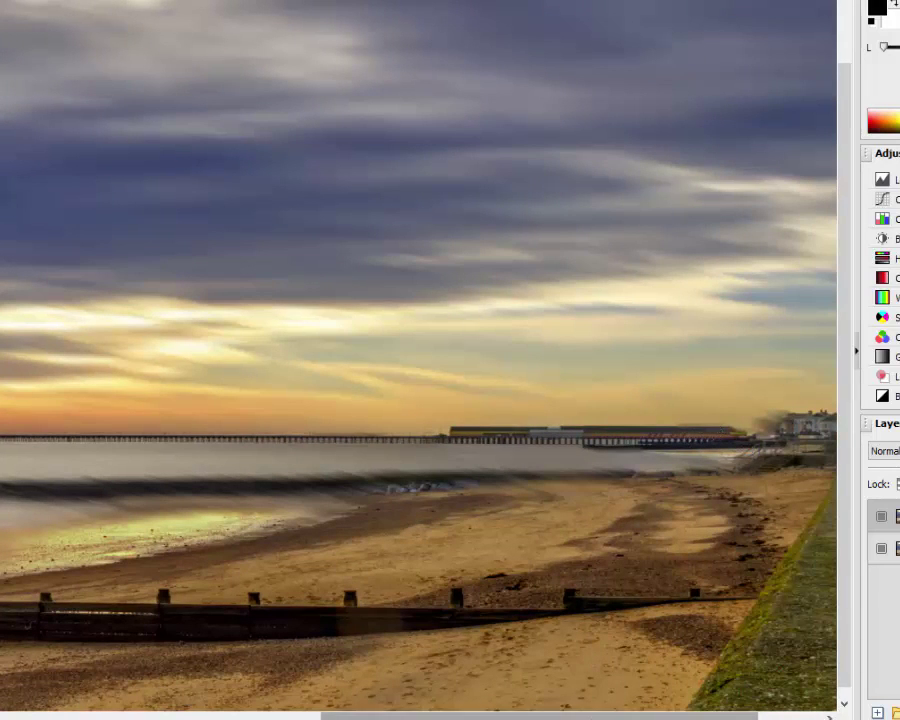
scroll(690, 432, right, 3)
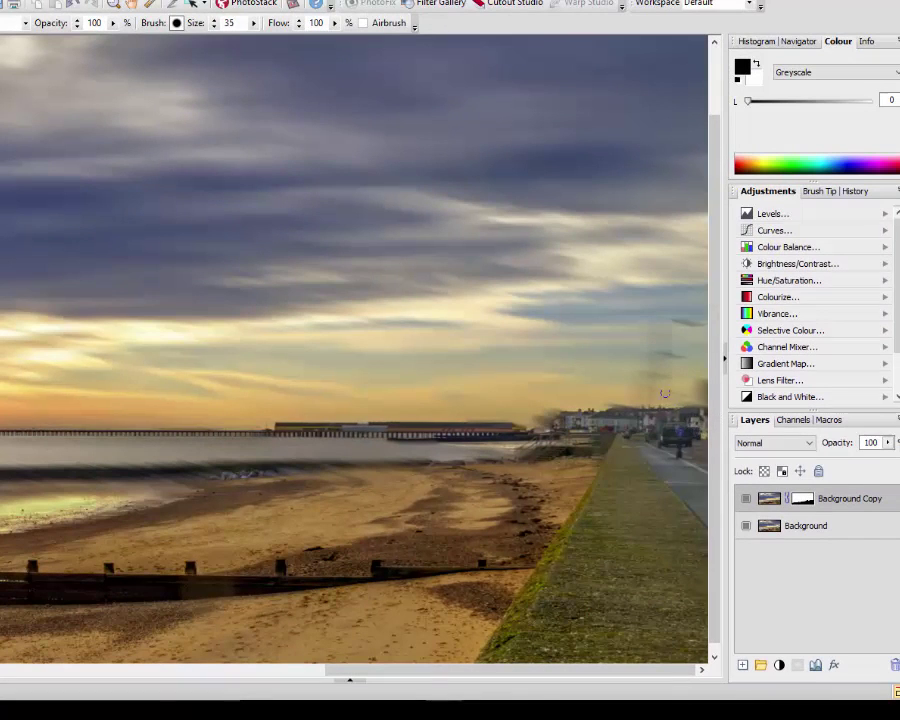
Step: Compare with the original by toggling Background Copy, then paint the lampposts sharp
click(746, 499)
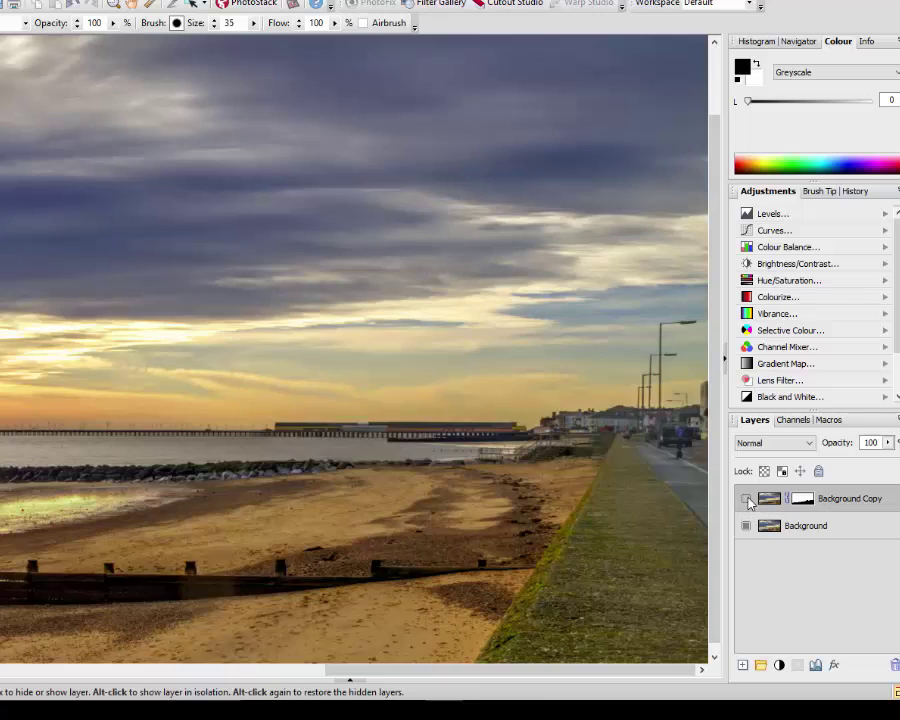
click(746, 499)
click(746, 499)
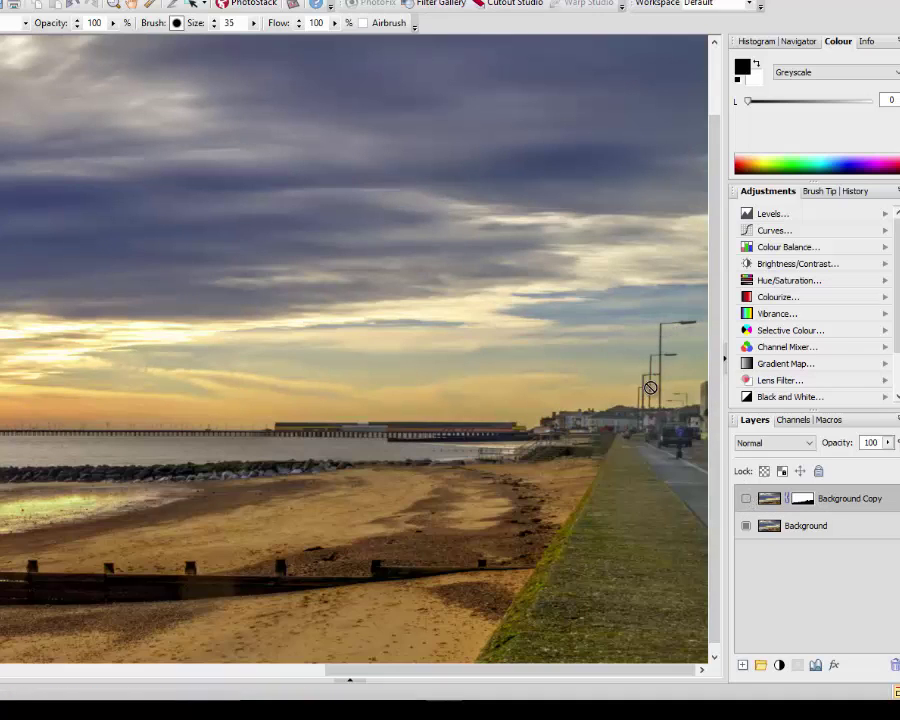
click(746, 499)
mouse_move(655, 412)
mouse_down()
mouse_move(646, 382)
mouse_move(639, 417)
mouse_move(649, 419)
mouse_move(648, 371)
mouse_move(671, 396)
mouse_move(661, 348)
mouse_move(683, 360)
mouse_move(663, 326)
mouse_up()
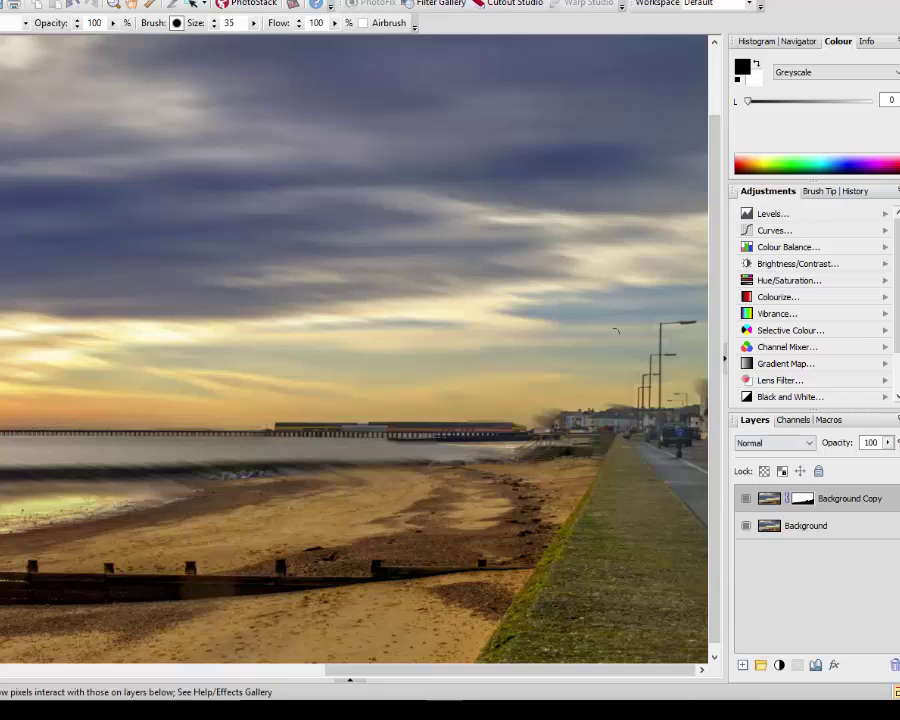
Step: Swap the colours so white becomes the foreground
click(757, 65)
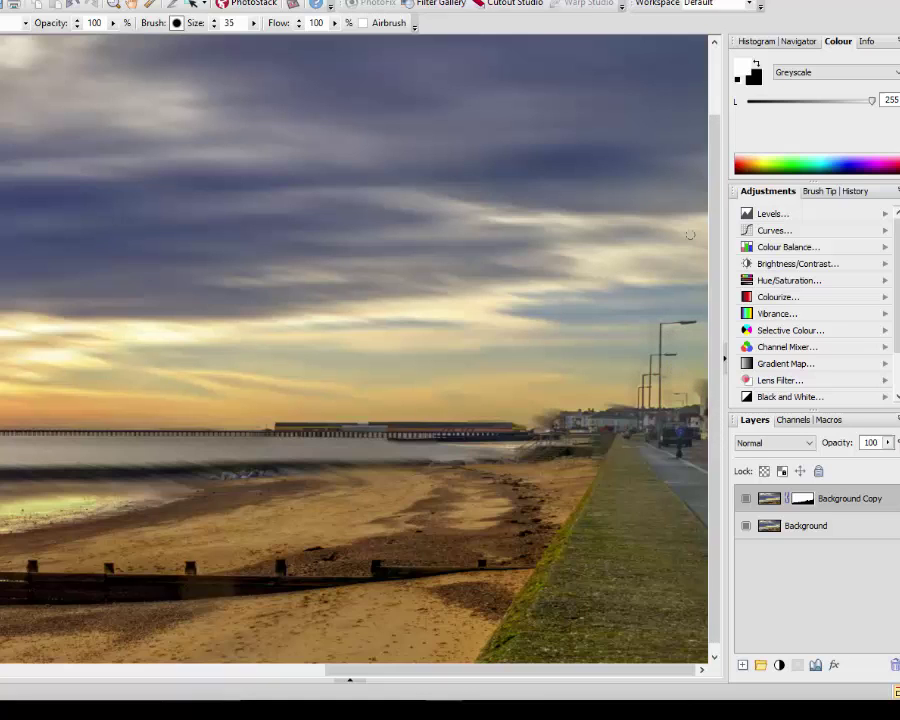
Step: Swap back to black and dab the mask over the houses at the pier's end
click(756, 63)
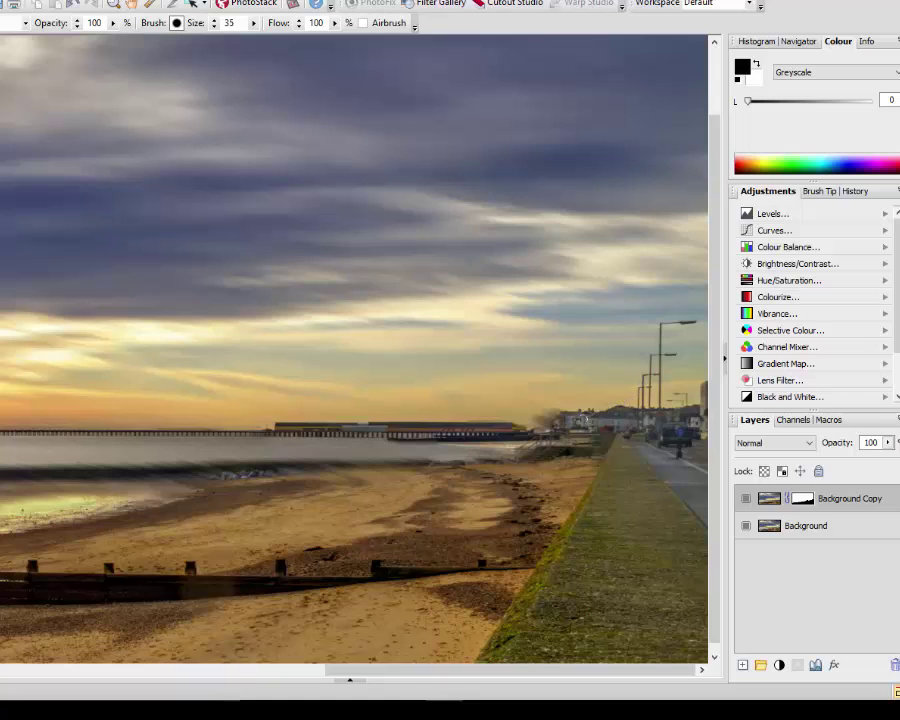
click(548, 420)
Step: Paint the rock groyne and its marker post back sharp, undoing one stray stroke
drag(446, 677, 366, 675)
drag(176, 471, 437, 471)
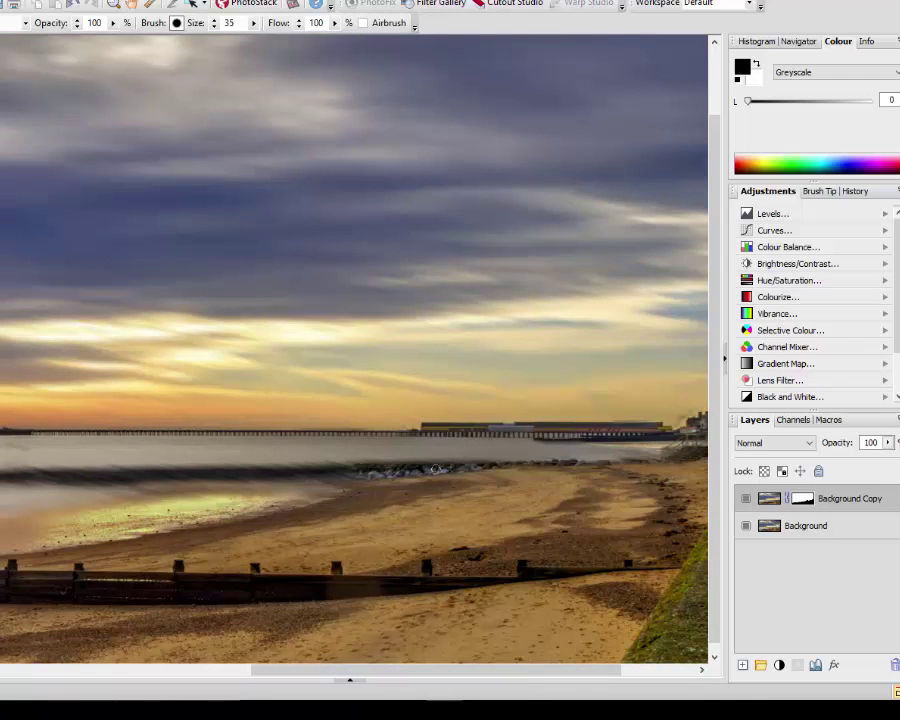
drag(440, 467, 301, 472)
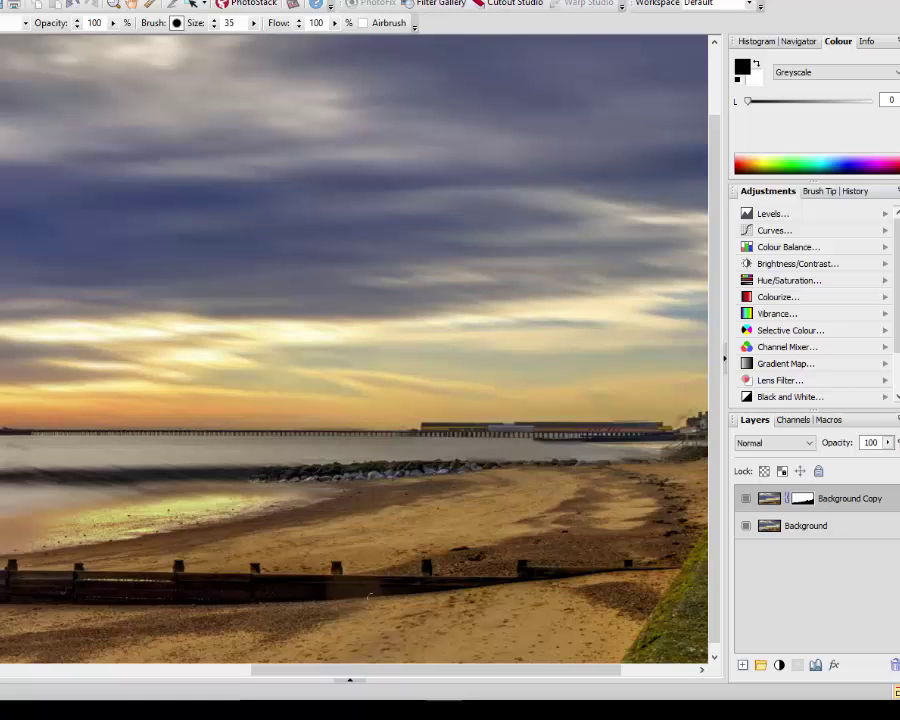
key(ctrl+z)
drag(395, 678, 312, 676)
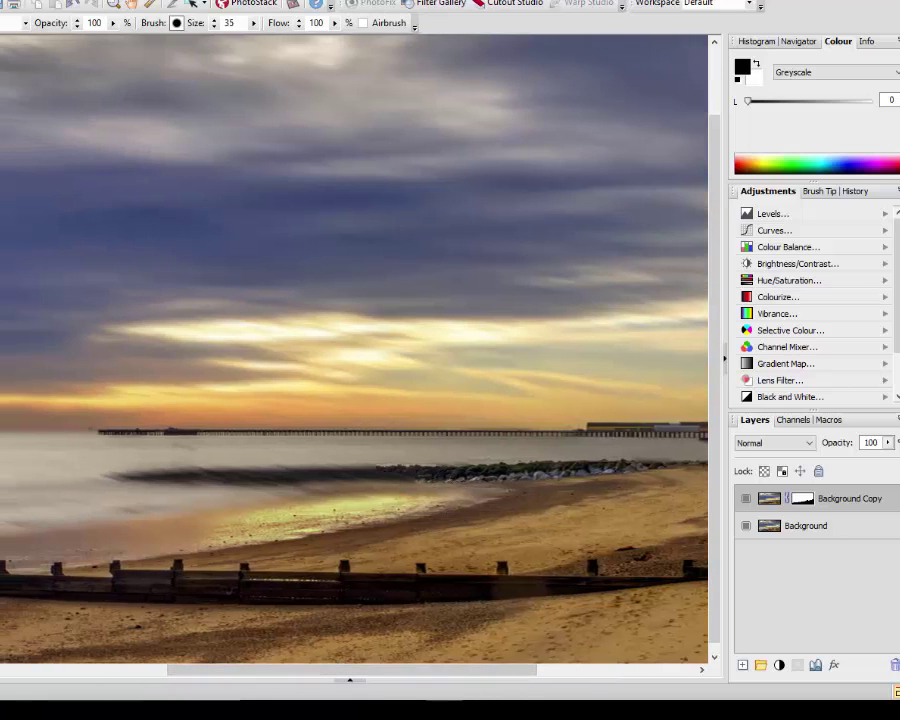
mouse_move(379, 477)
mouse_down()
mouse_move(242, 485)
mouse_move(274, 486)
mouse_move(308, 478)
mouse_move(296, 473)
mouse_move(341, 472)
mouse_move(114, 476)
mouse_up()
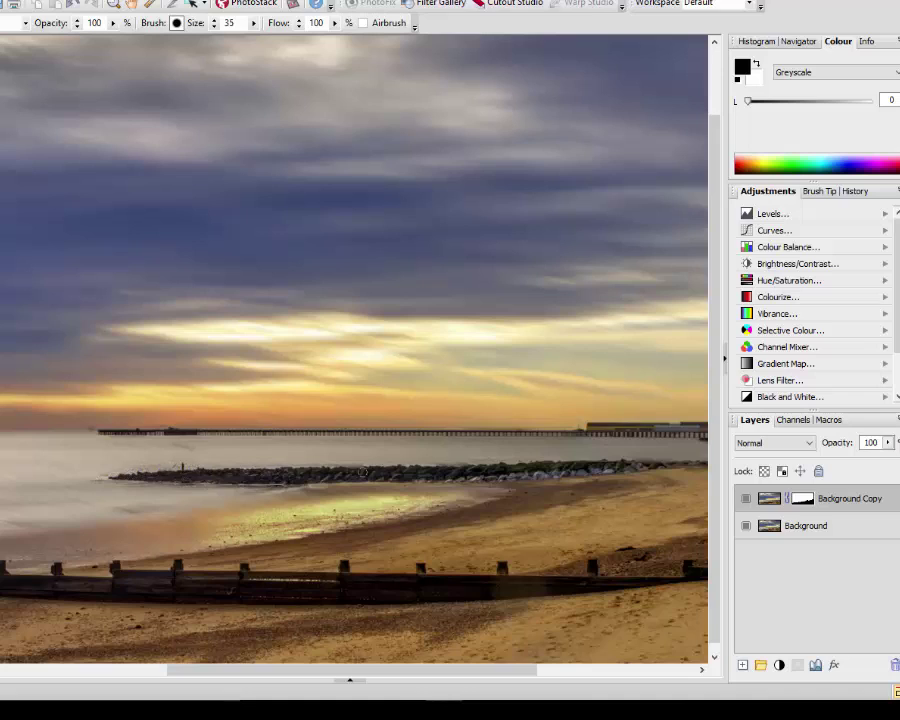
drag(178, 465, 184, 454)
Step: Swap the Colour tab swatches so white is the foreground painting colour
click(756, 62)
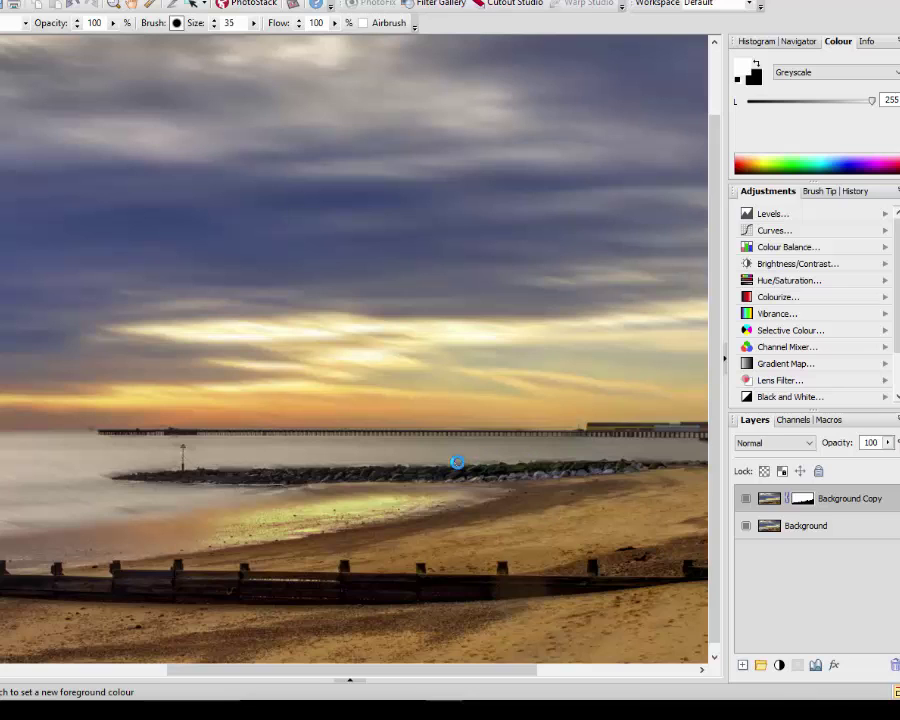
Step: Compare the blurred copy with the original, then paint black on the mask over the left marker post
scroll(475, 505, down, 1)
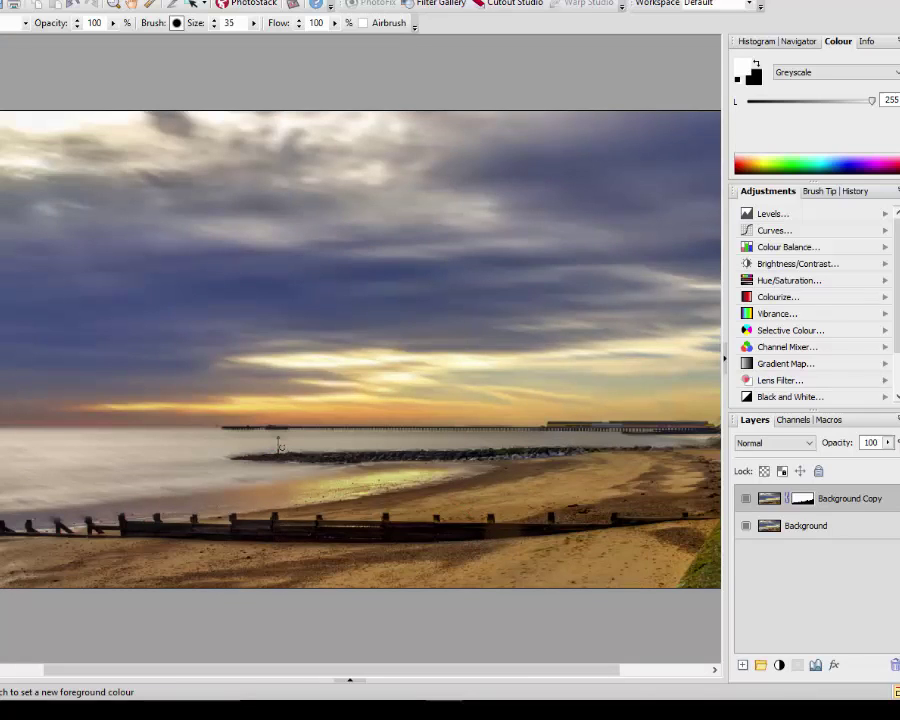
click(280, 446)
scroll(305, 466, down, 2)
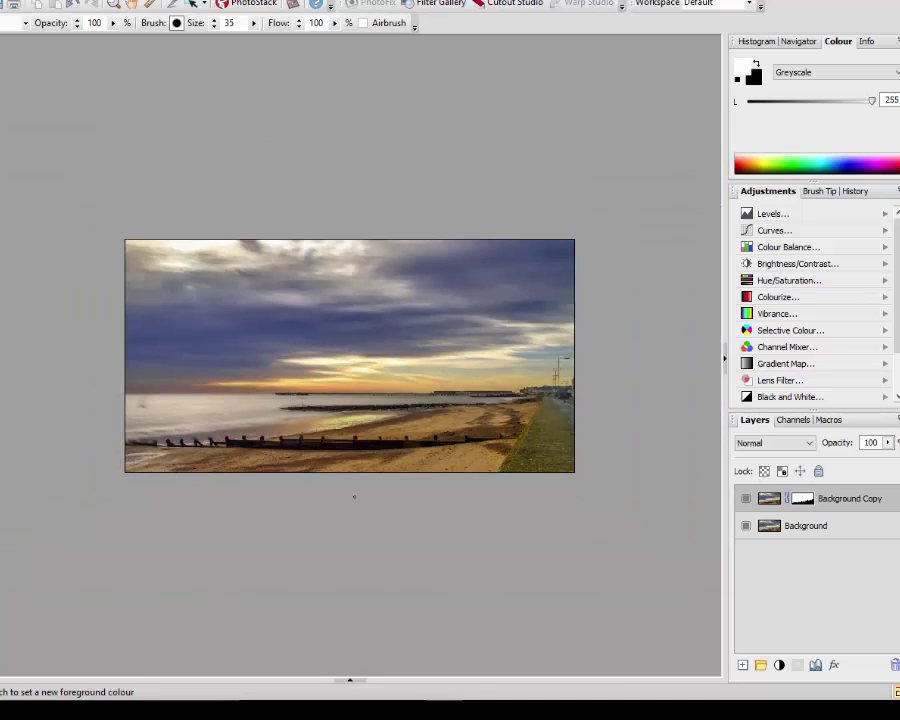
scroll(142, 403, up, 2)
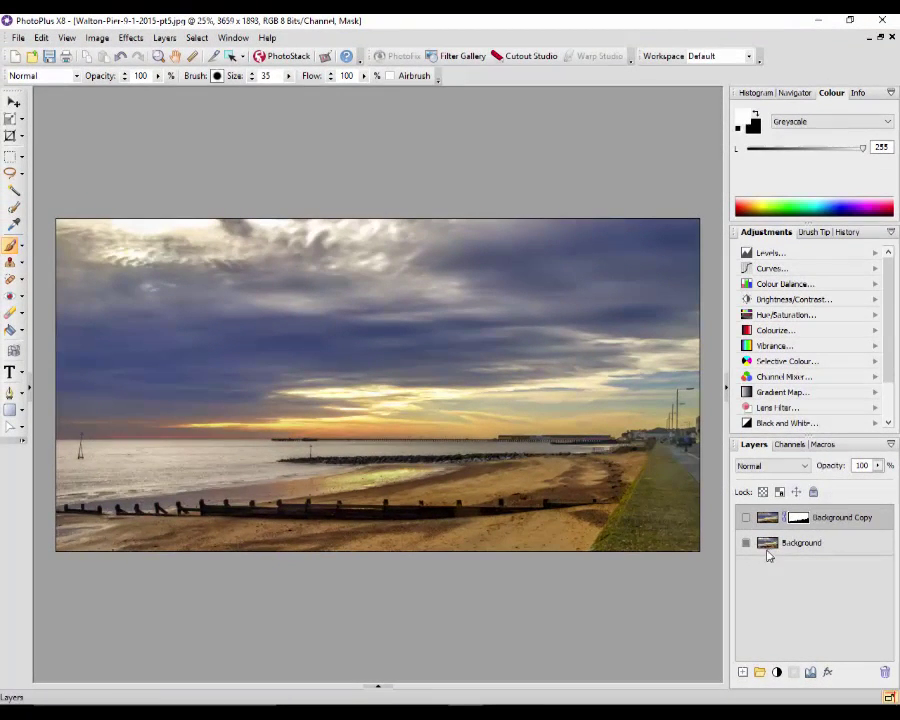
click(745, 517)
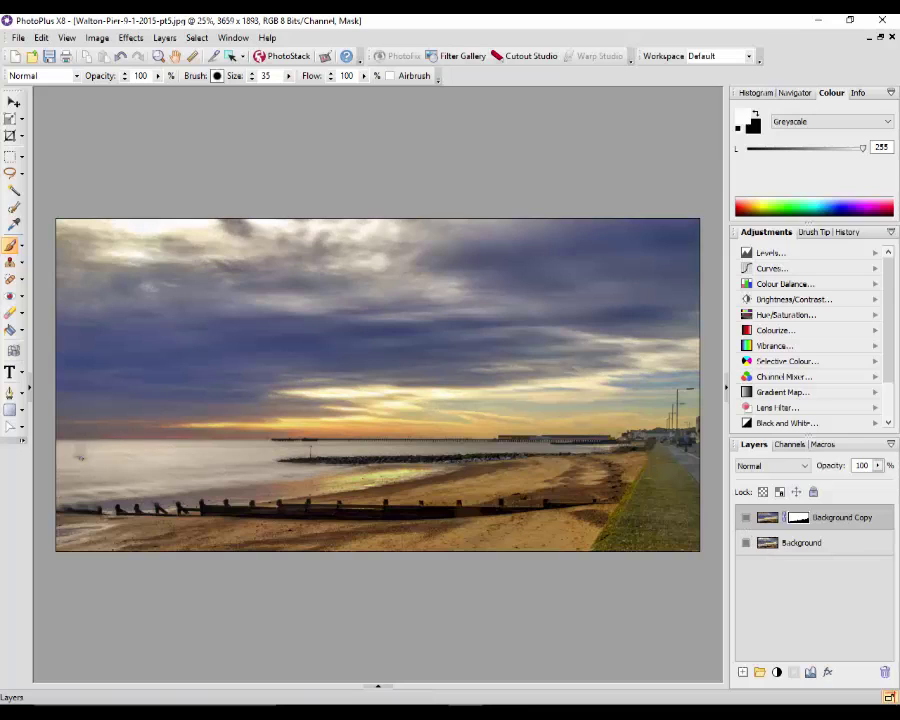
click(756, 114)
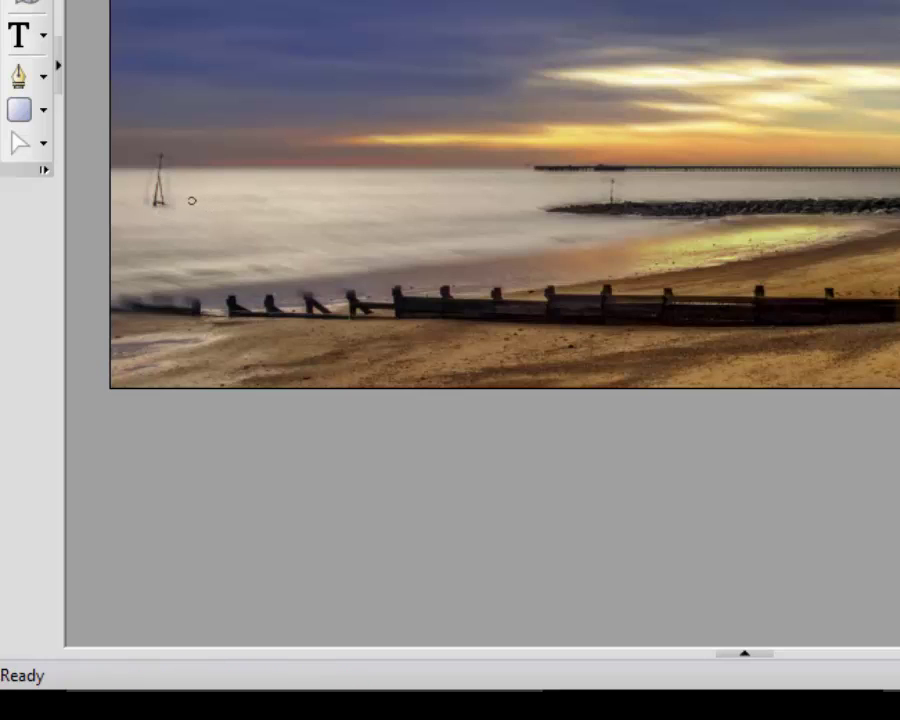
click(171, 160)
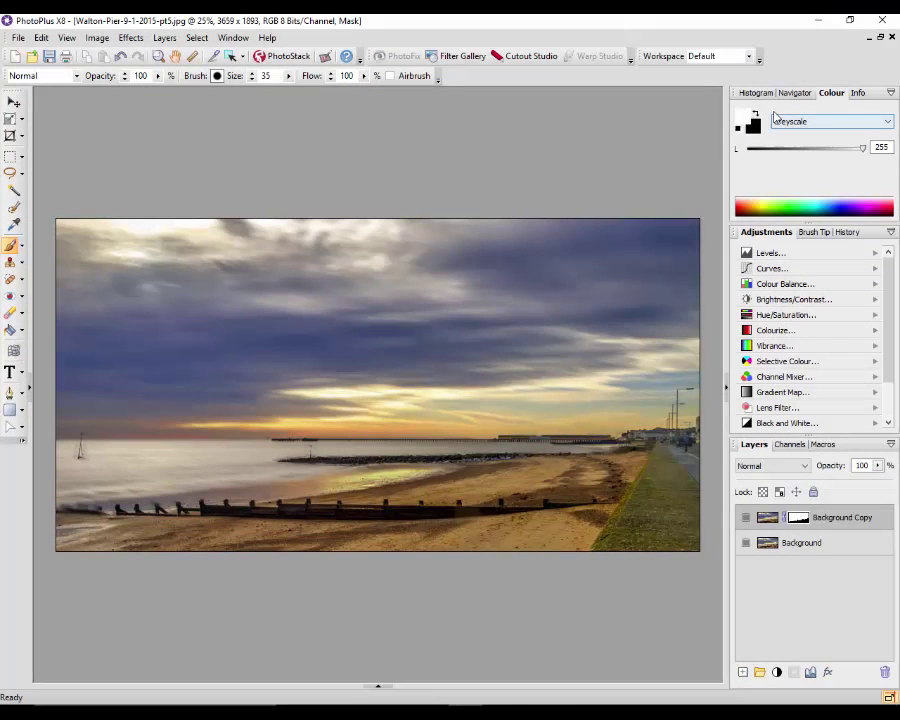
Step: Swap foreground and background swatches so black is the foreground colour again
click(756, 113)
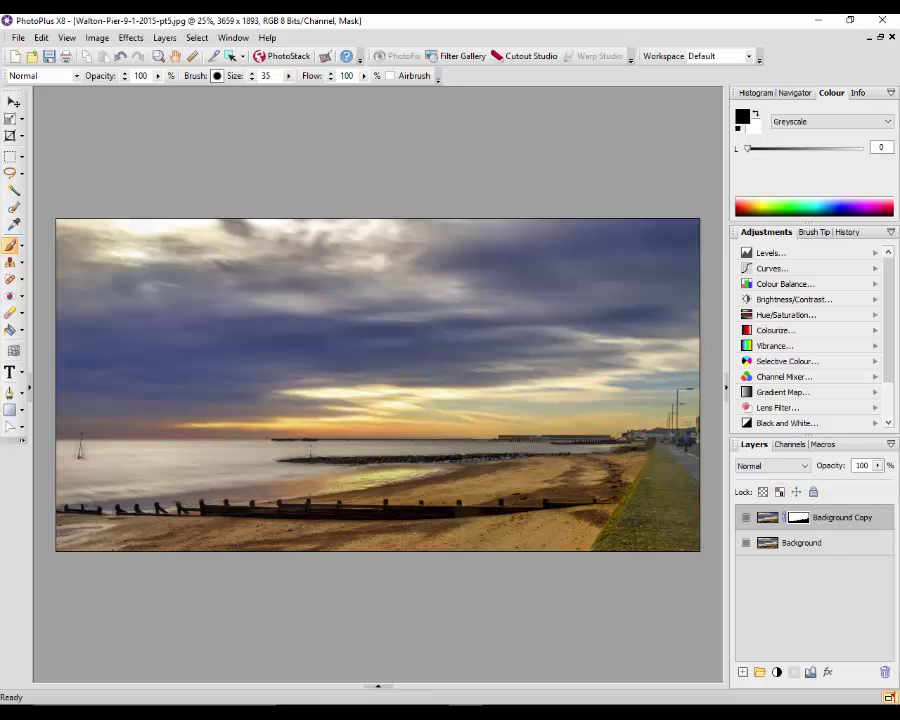
Step: Browse the Layers, Edit and File menus and reveal the Documents strip with the Rape-Seed thumbnail
click(166, 38)
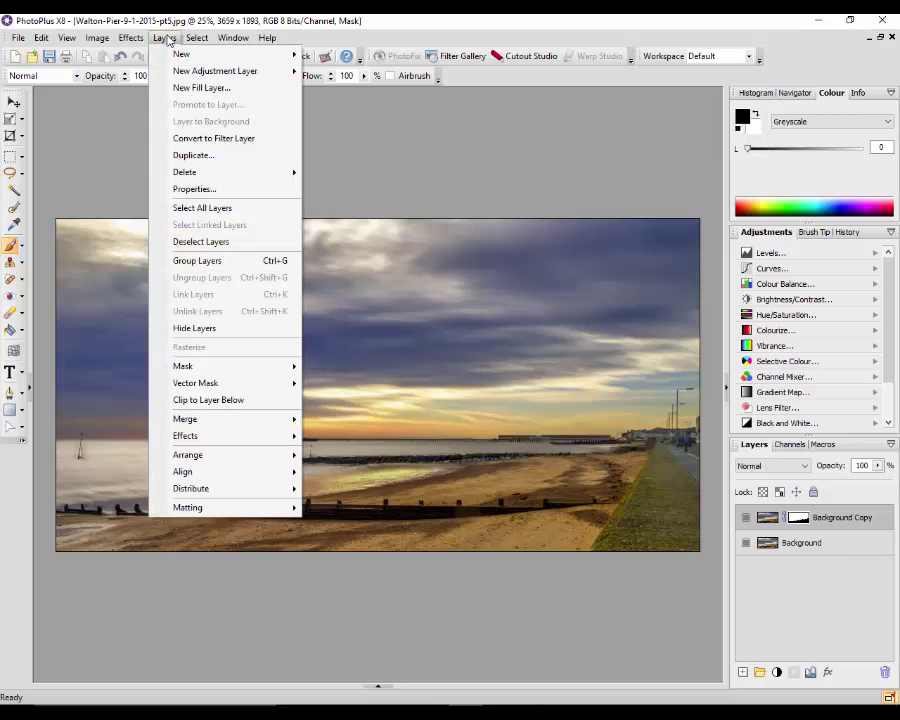
mouse_move(247, 426)
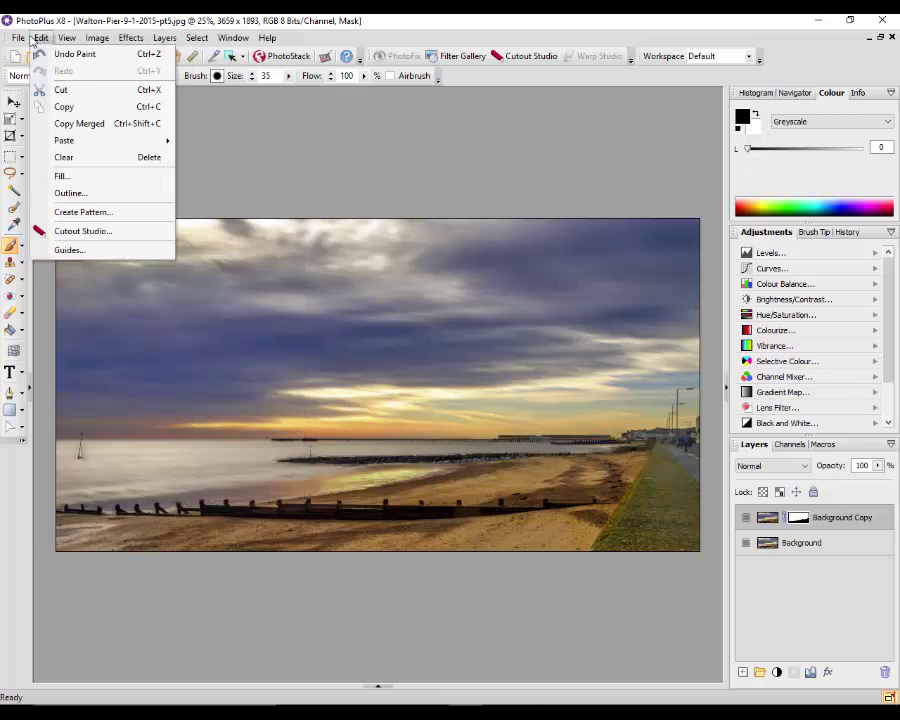
mouse_move(18, 40)
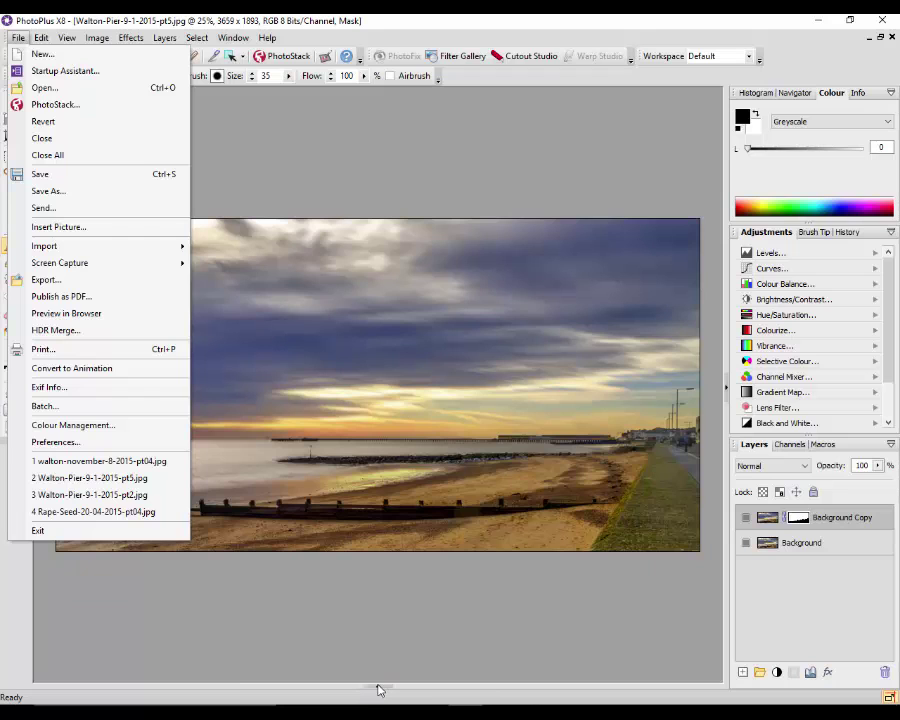
mouse_move(378, 690)
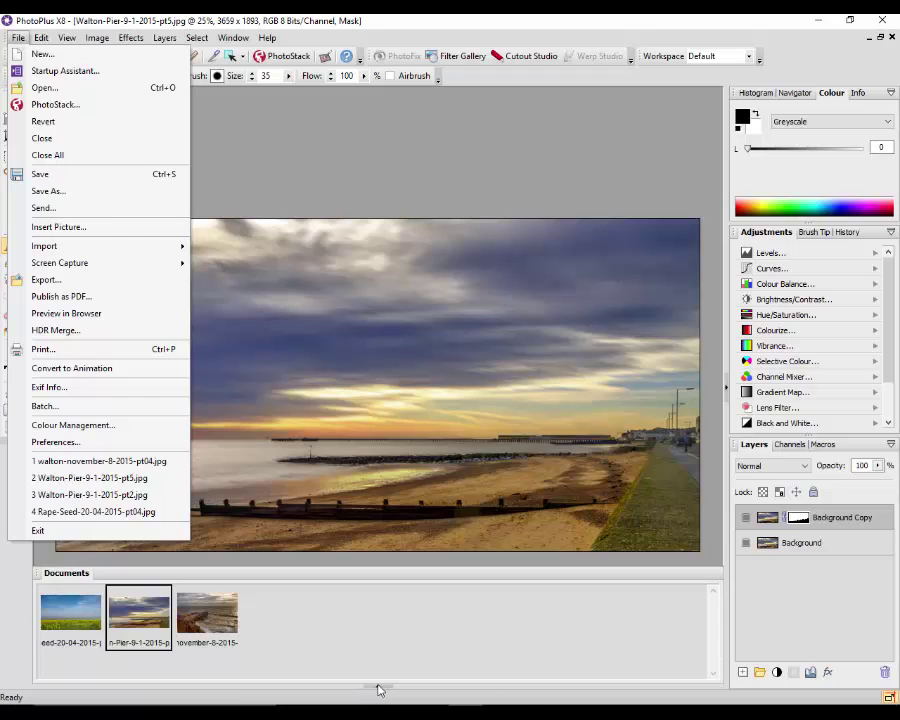
Step: Switch to Rape-Seed-20-04-2015-pt04.jpg and duplicate its Background layer as Background Copy
click(58, 627)
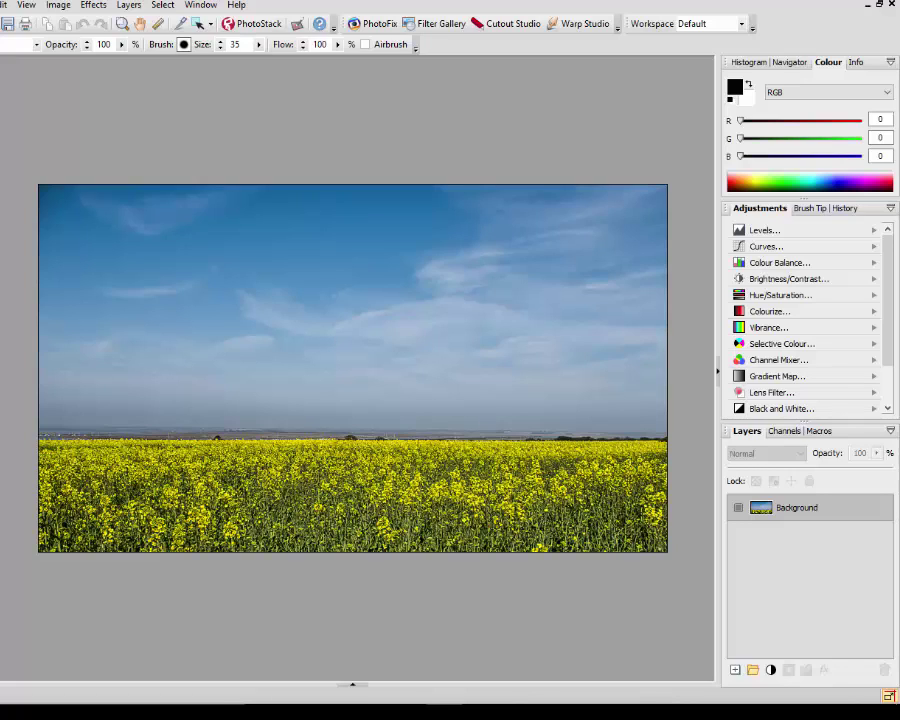
right_click(790, 507)
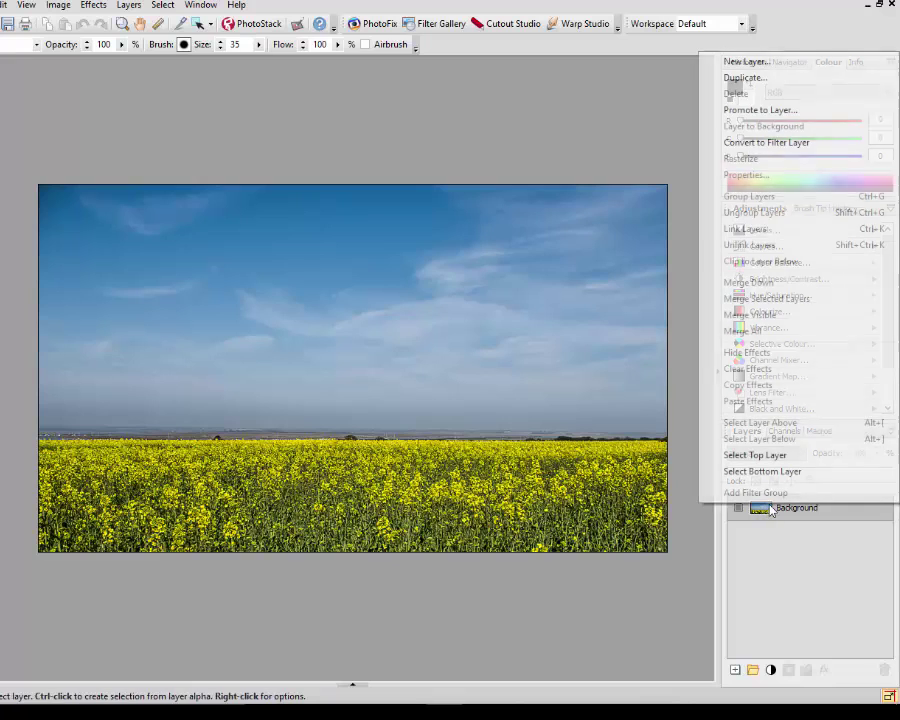
click(750, 80)
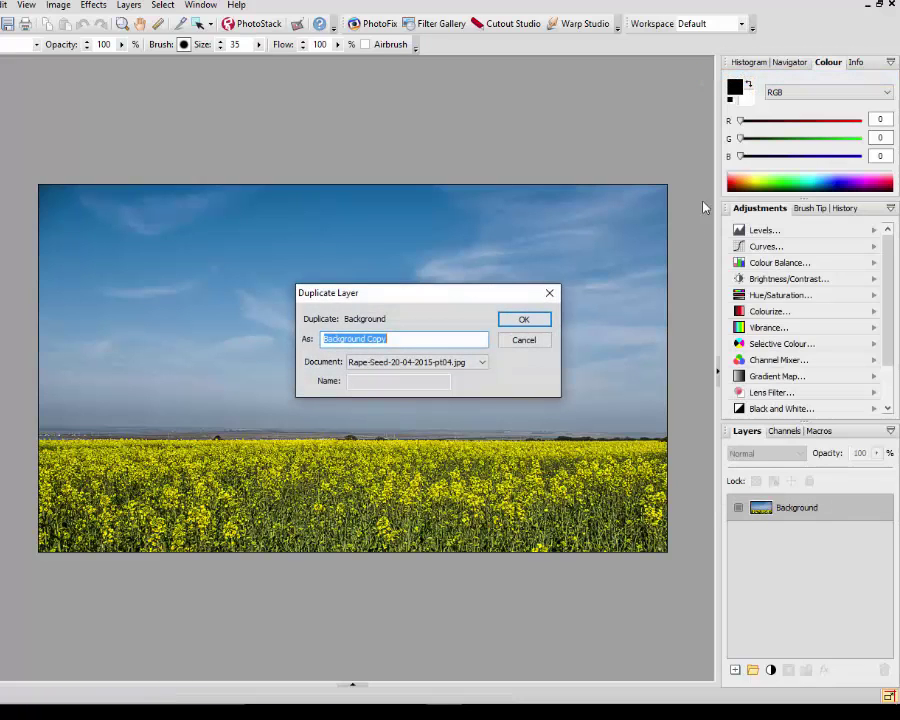
click(521, 318)
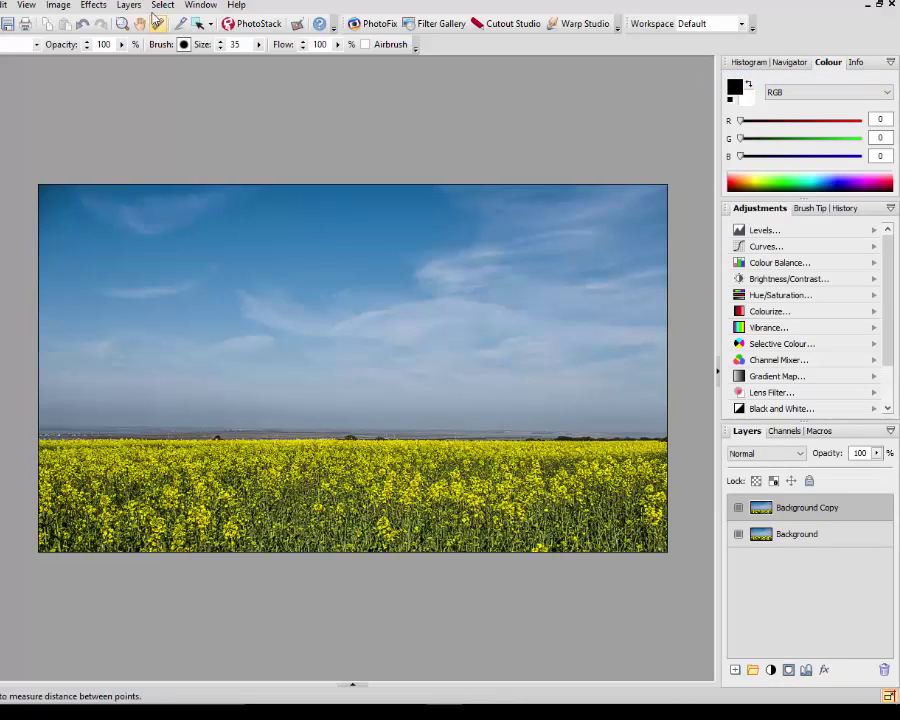
Step: Apply Motion Blur with Angle 164 and Distance 77 to the rapeseed Background Copy
click(86, 6)
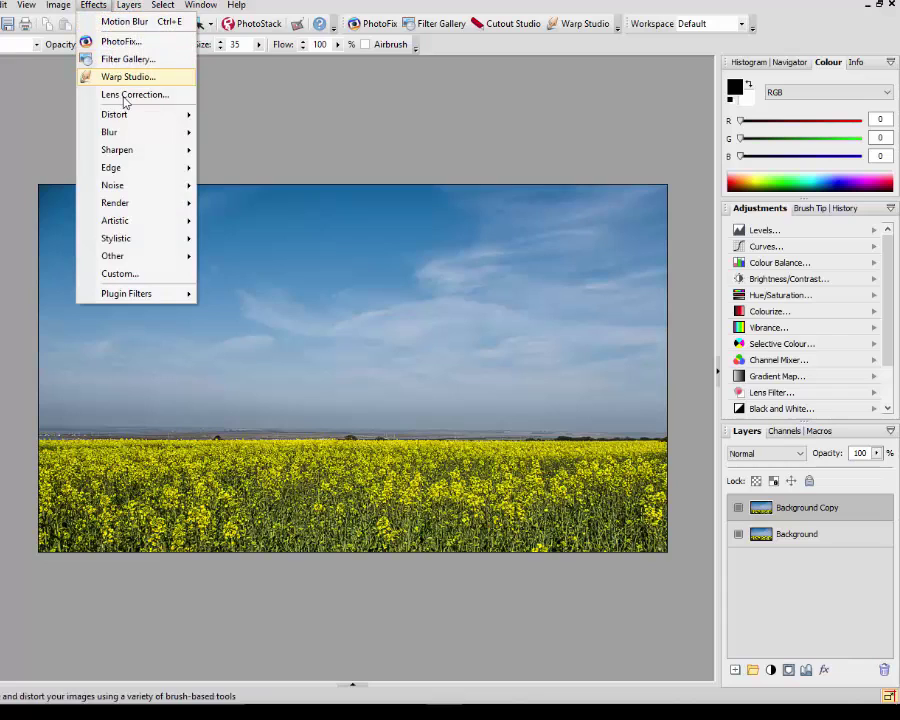
mouse_move(181, 135)
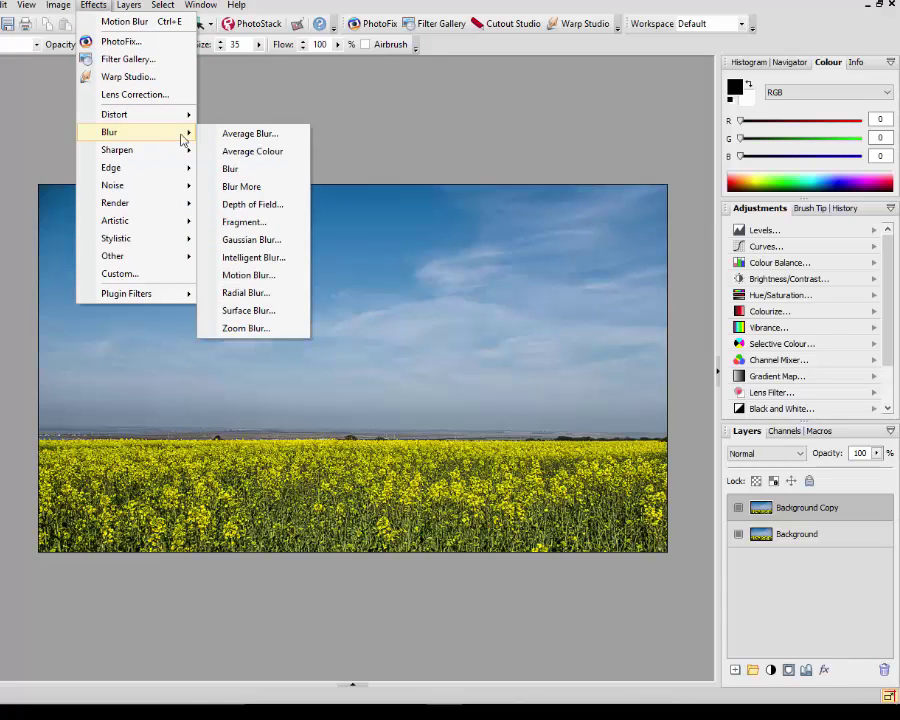
click(258, 275)
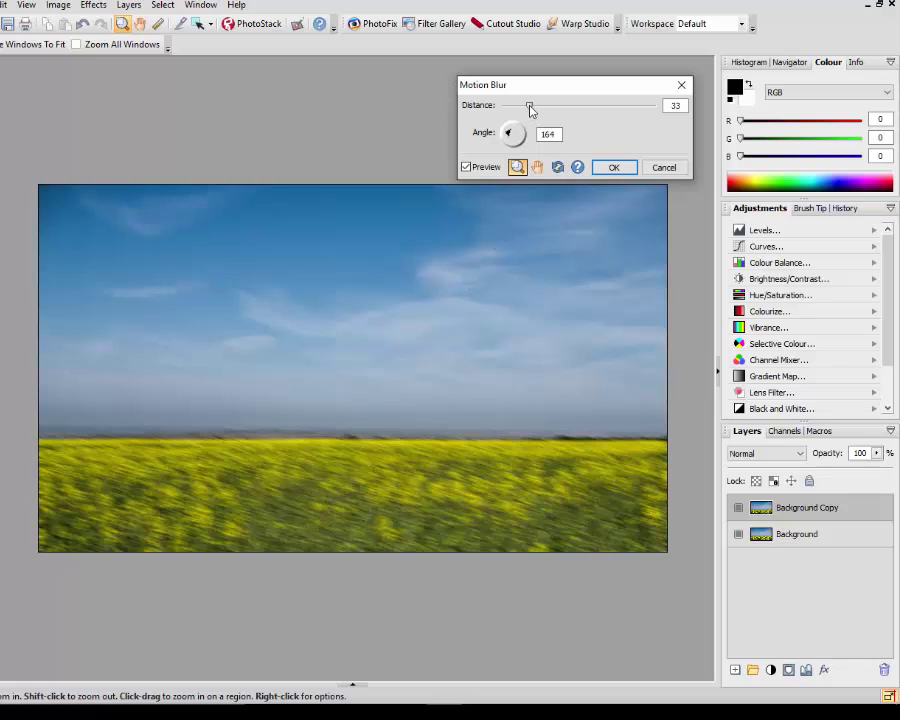
drag(530, 106, 567, 118)
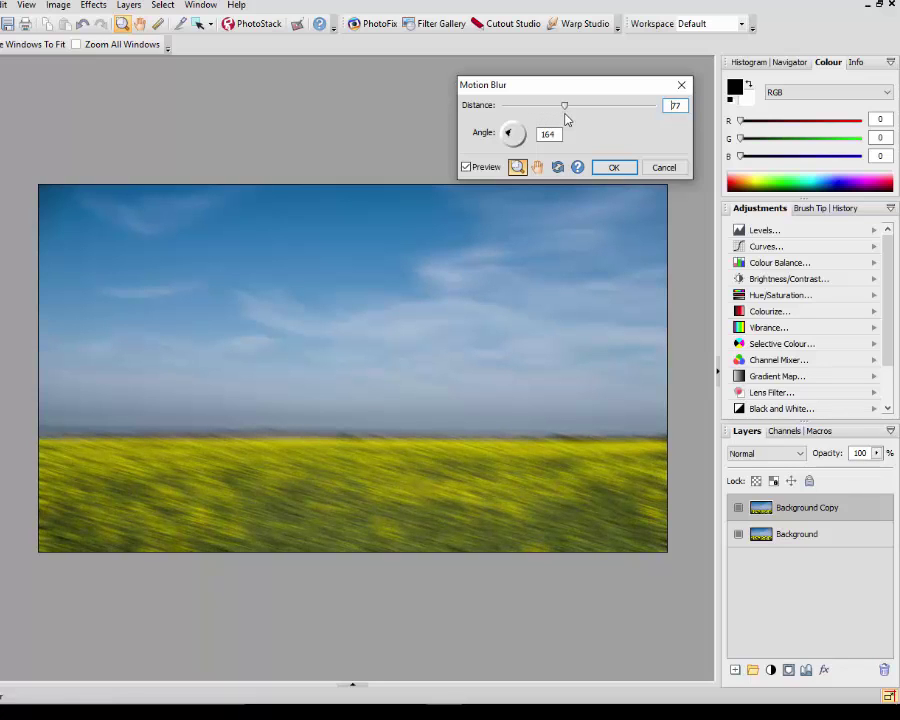
click(617, 168)
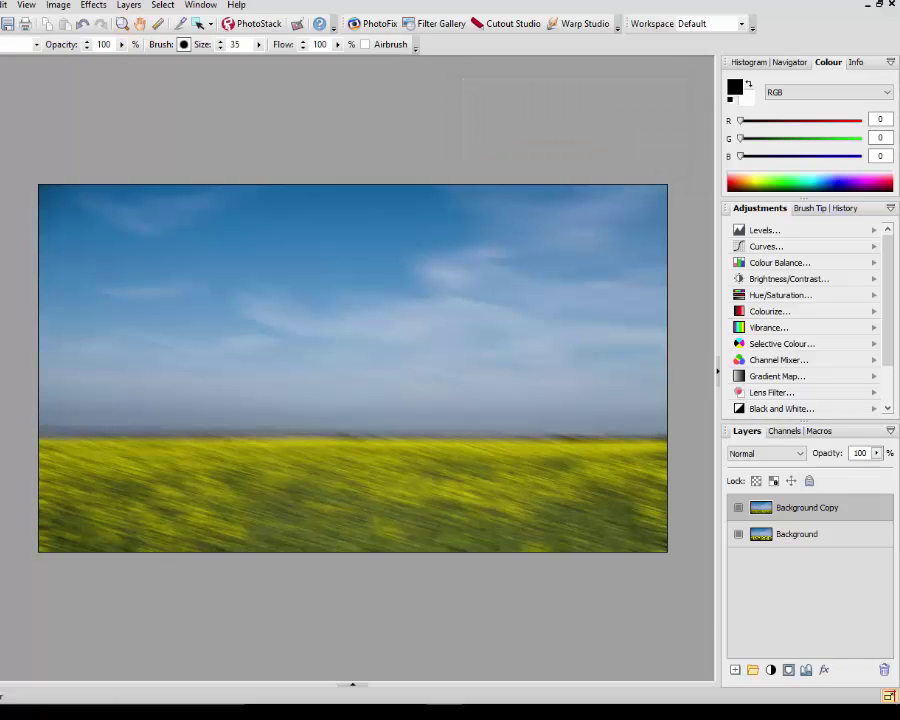
Step: Add a layer mask to Background Copy and paint black over the field with a very large brush
click(789, 670)
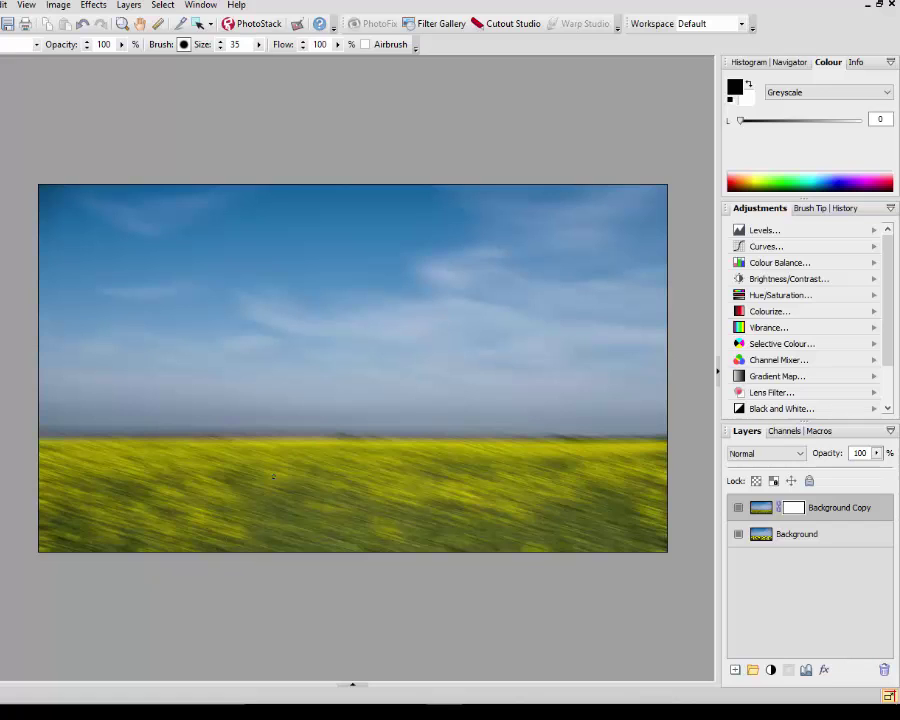
key(bracketright)
key(bracketright)
key(bracketright)
key(bracketright)
key(bracketright)
key(bracketright)
key(bracketright)
key(bracketright)
key(bracketright)
key(bracketright)
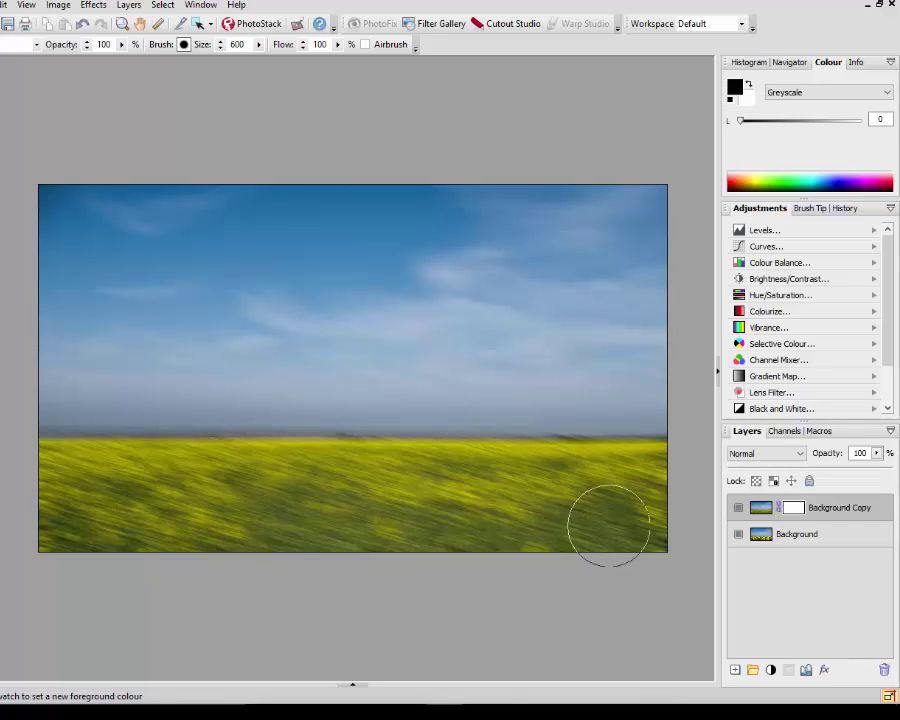
mouse_move(608, 525)
mouse_down()
mouse_move(462, 520)
mouse_move(70, 538)
mouse_move(66, 512)
mouse_move(250, 478)
mouse_move(470, 472)
mouse_move(663, 492)
mouse_move(630, 477)
mouse_move(390, 455)
mouse_move(65, 455)
mouse_up()
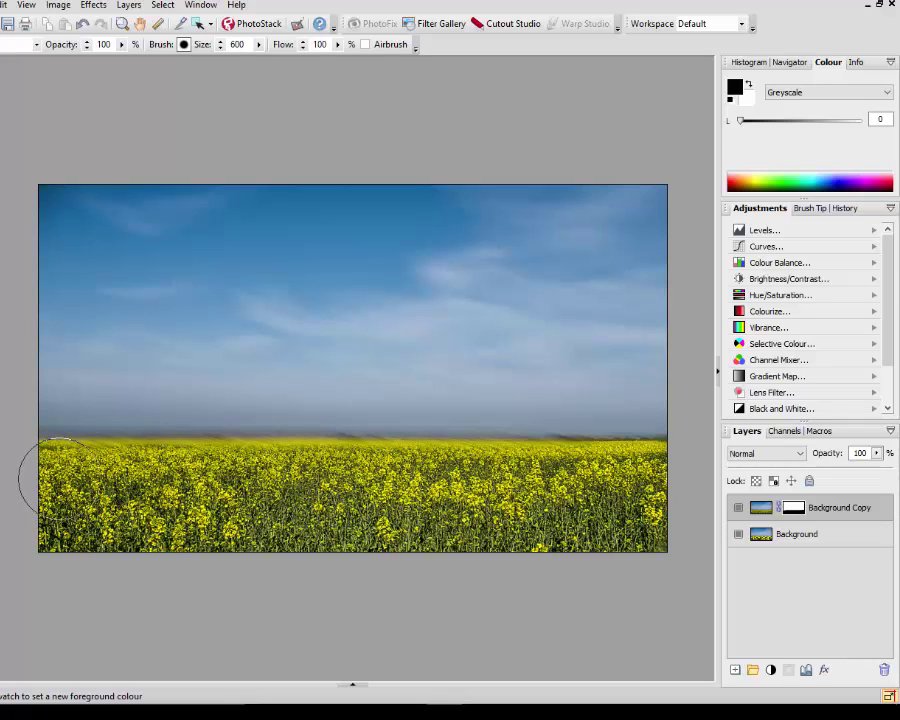
Step: Shrink the brush to 240 and paint the mask along the horizon to the right edge
key(bracketleft)
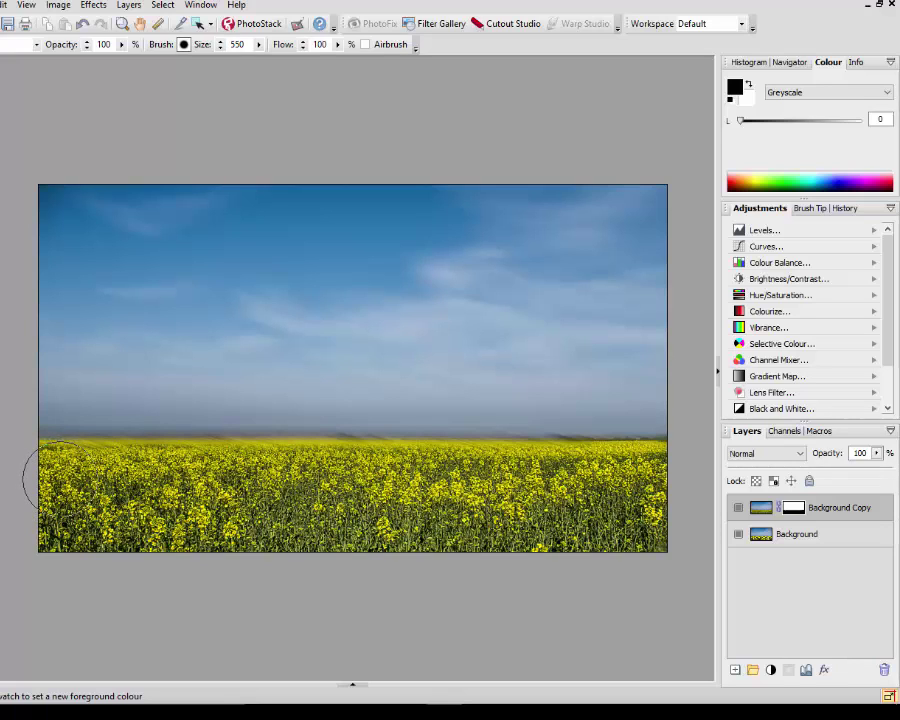
key(bracketleft)
key(bracketleft)
key(bracketleft)
key(bracketleft)
key(bracketleft)
key(bracketleft)
key(bracketleft)
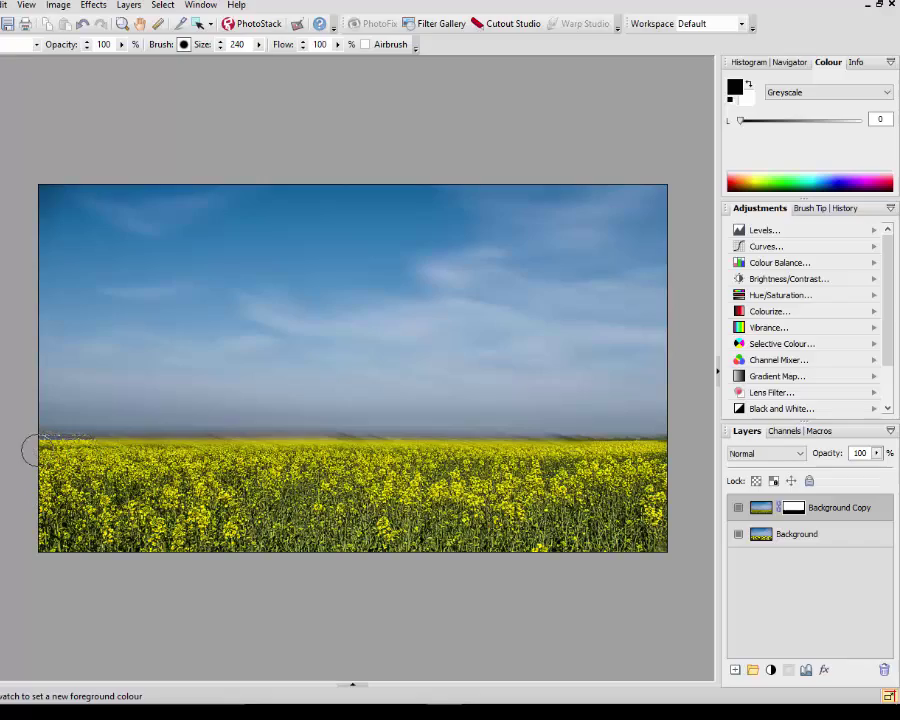
mouse_move(40, 450)
mouse_down()
mouse_move(215, 438)
mouse_move(253, 443)
mouse_up()
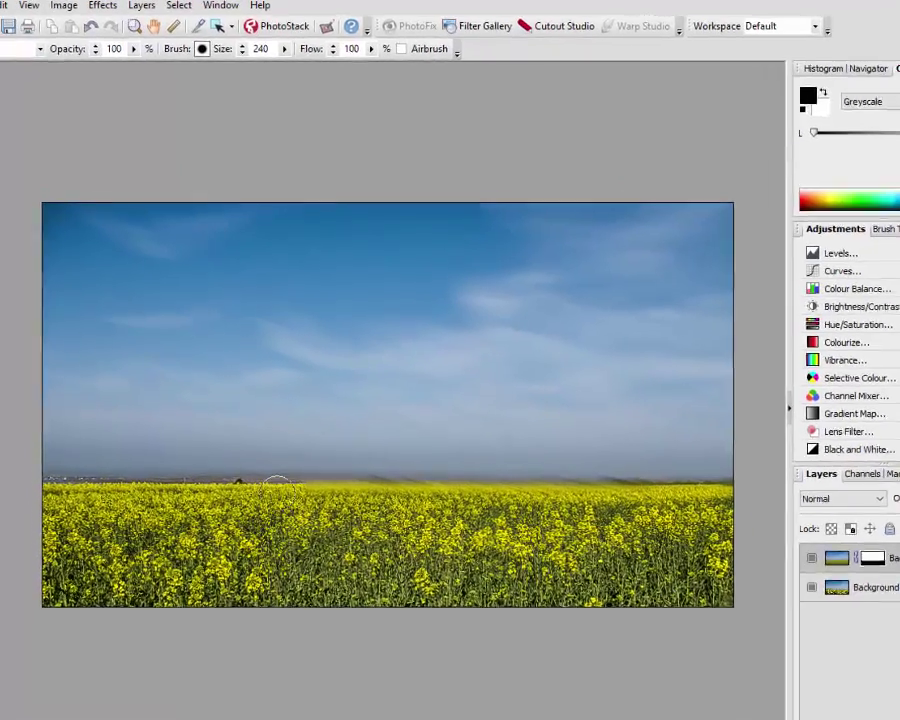
mouse_move(277, 486)
mouse_down()
mouse_move(391, 475)
mouse_move(590, 484)
mouse_up()
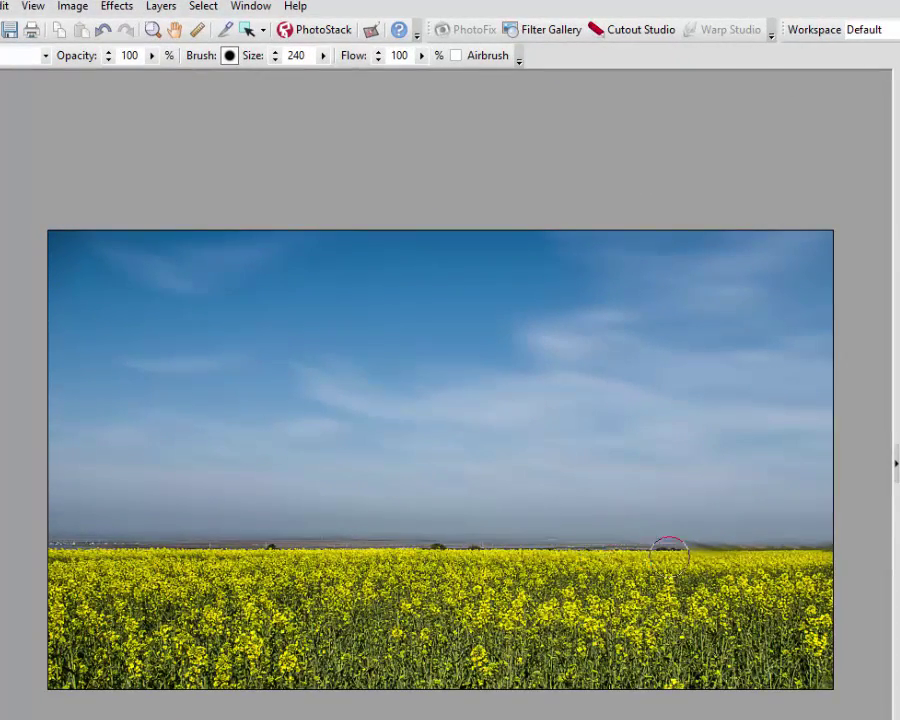
drag(670, 548, 838, 560)
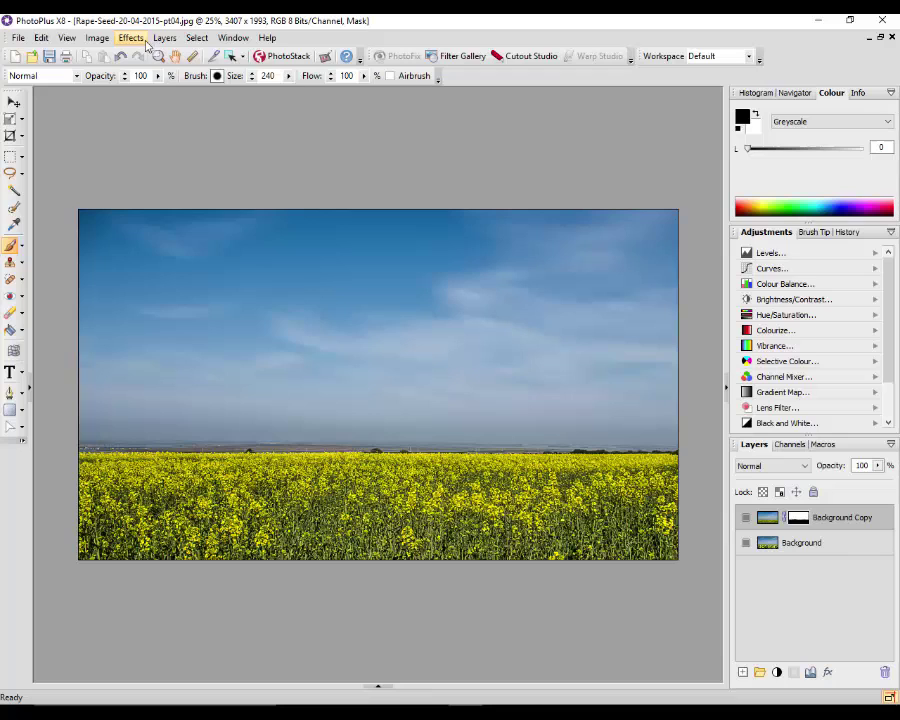
Step: Flatten all layers of the rapeseed photo into a single Background
click(164, 37)
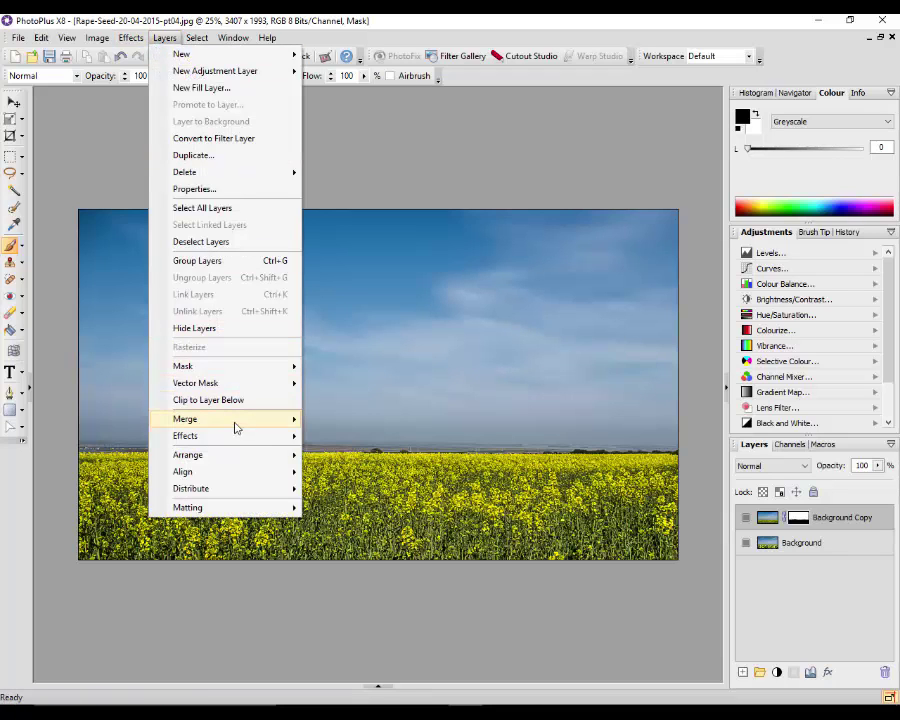
mouse_move(267, 420)
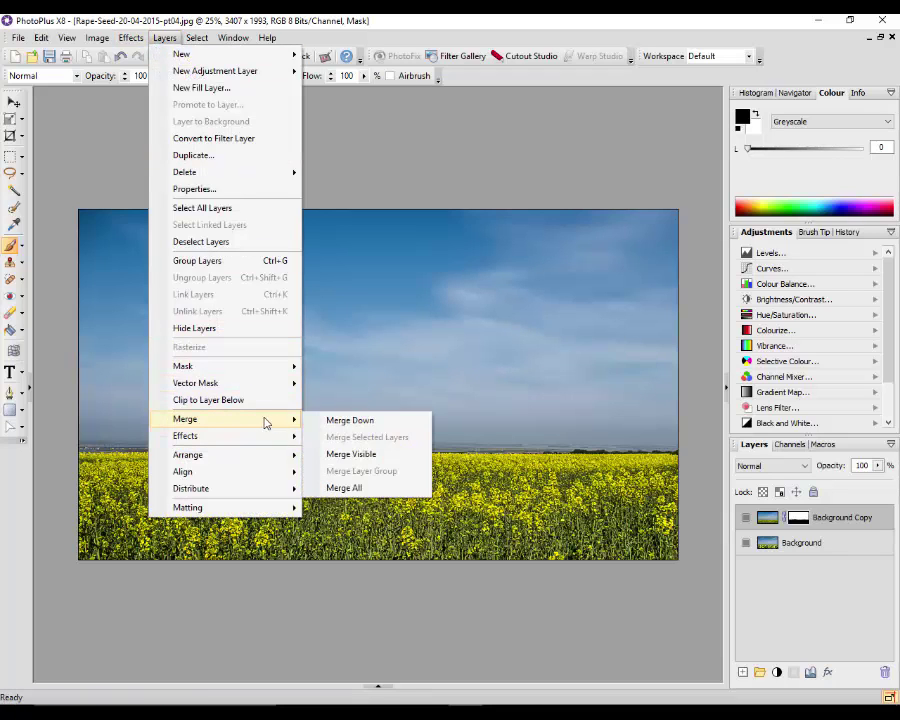
click(344, 488)
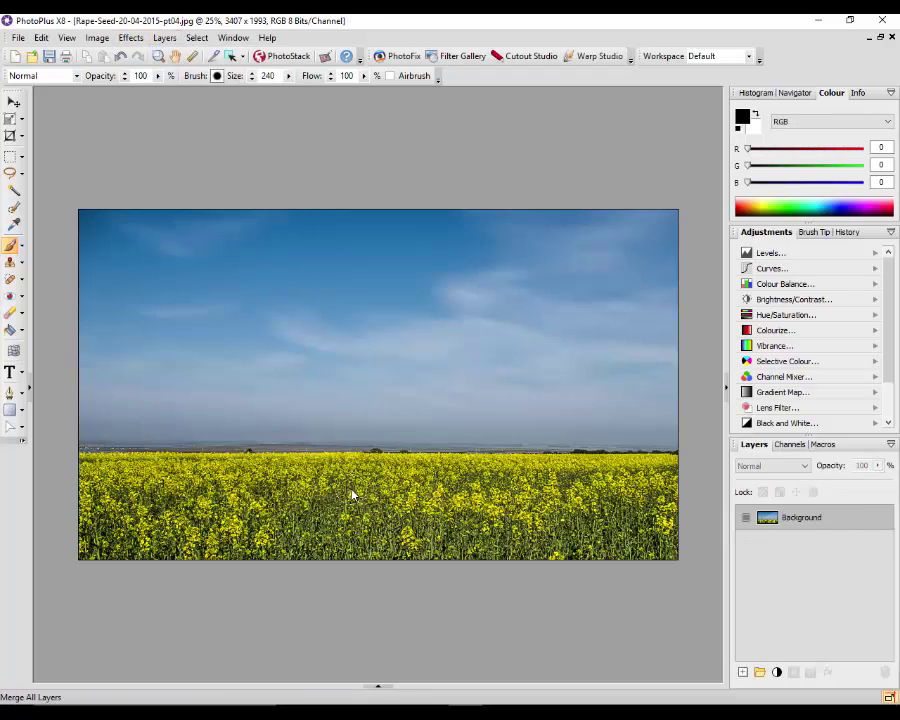
Step: Duplicate the flattened Background layer as a new Background Copy
right_click(767, 526)
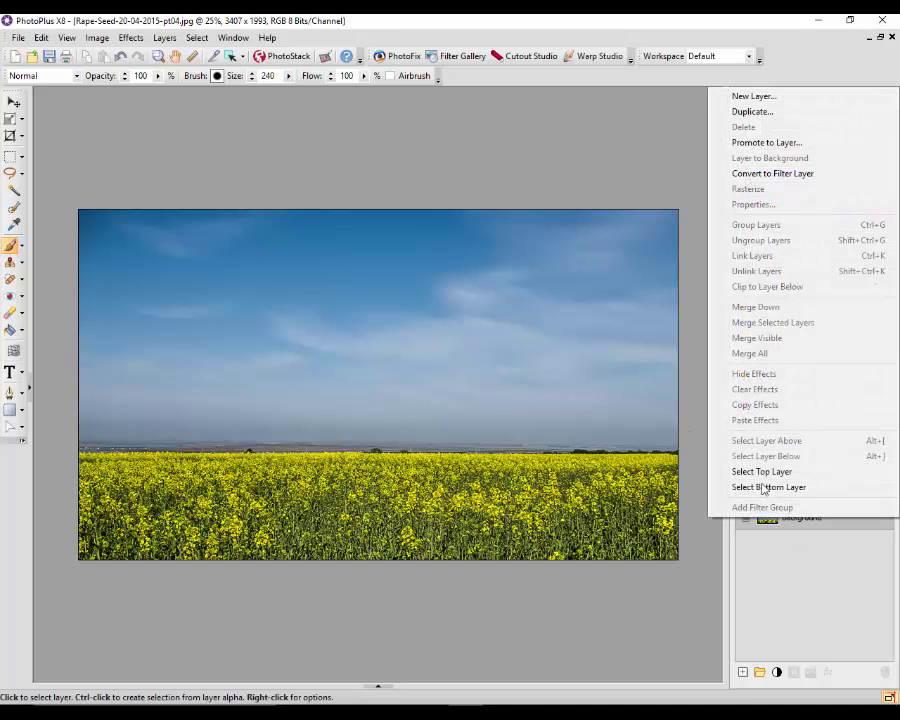
click(752, 112)
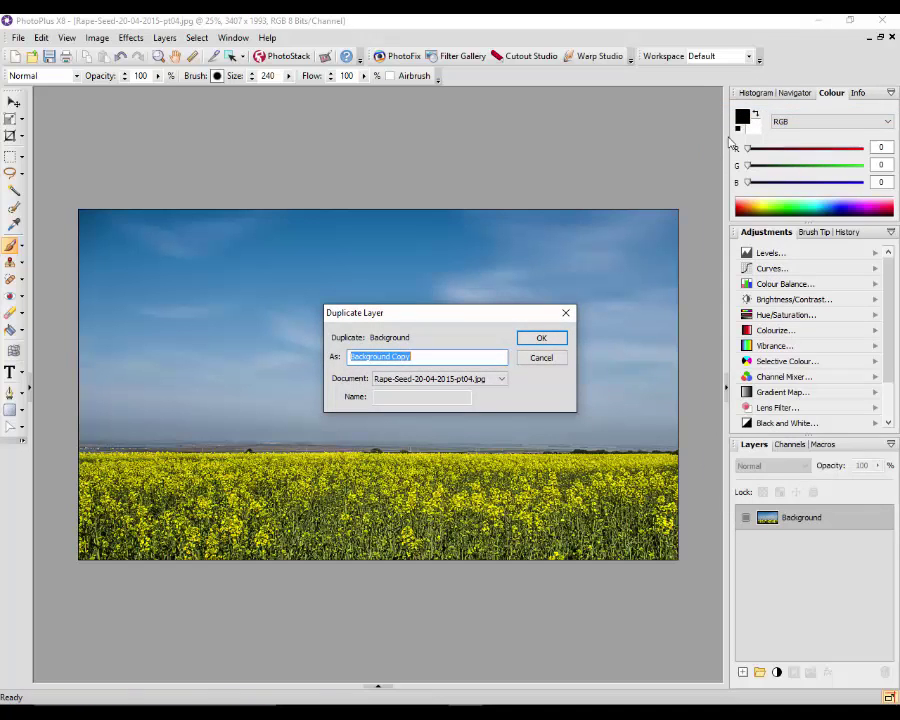
click(541, 337)
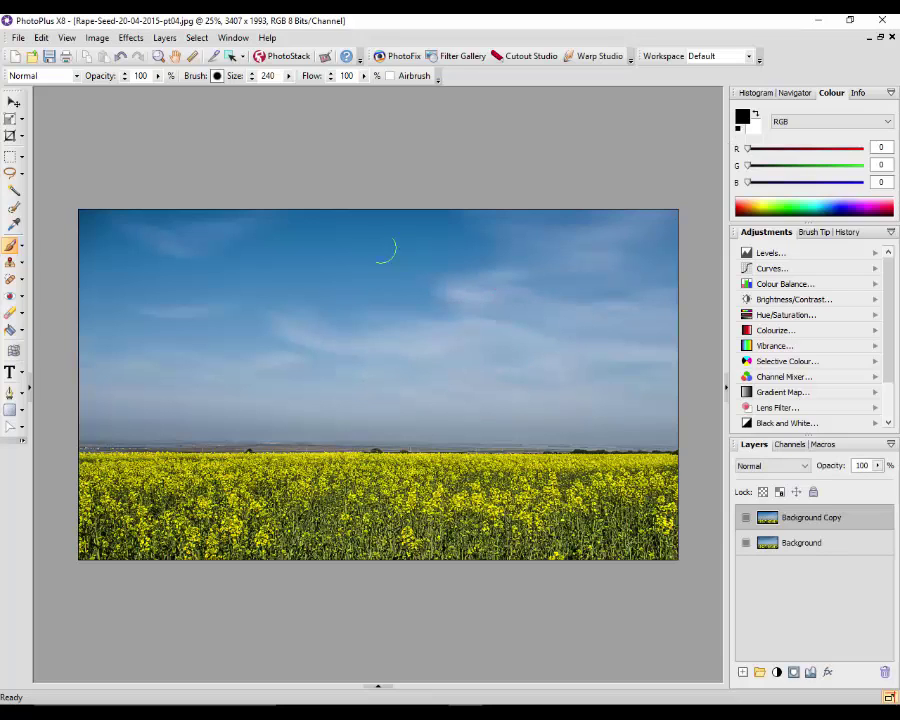
Step: Apply a near-horizontal Motion Blur, Distance 13 at Angle 164, to the new copy
click(136, 40)
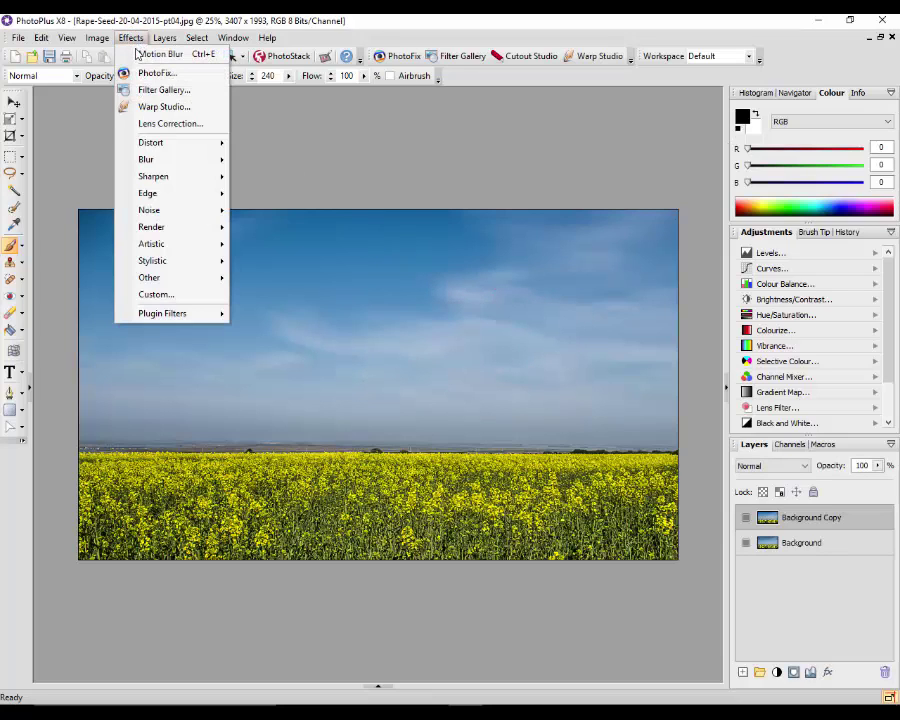
mouse_move(177, 161)
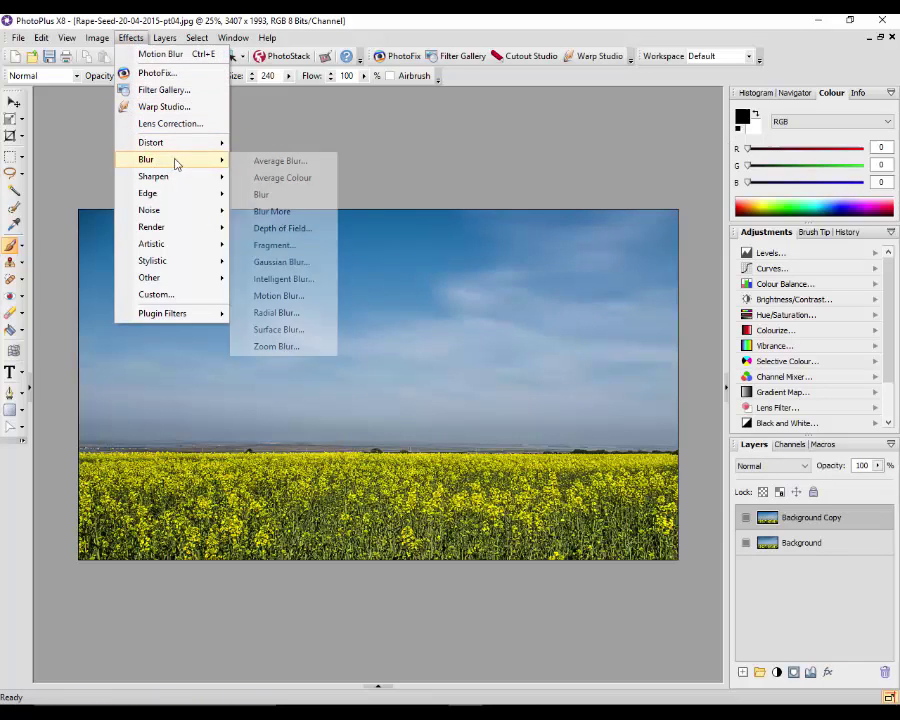
click(270, 296)
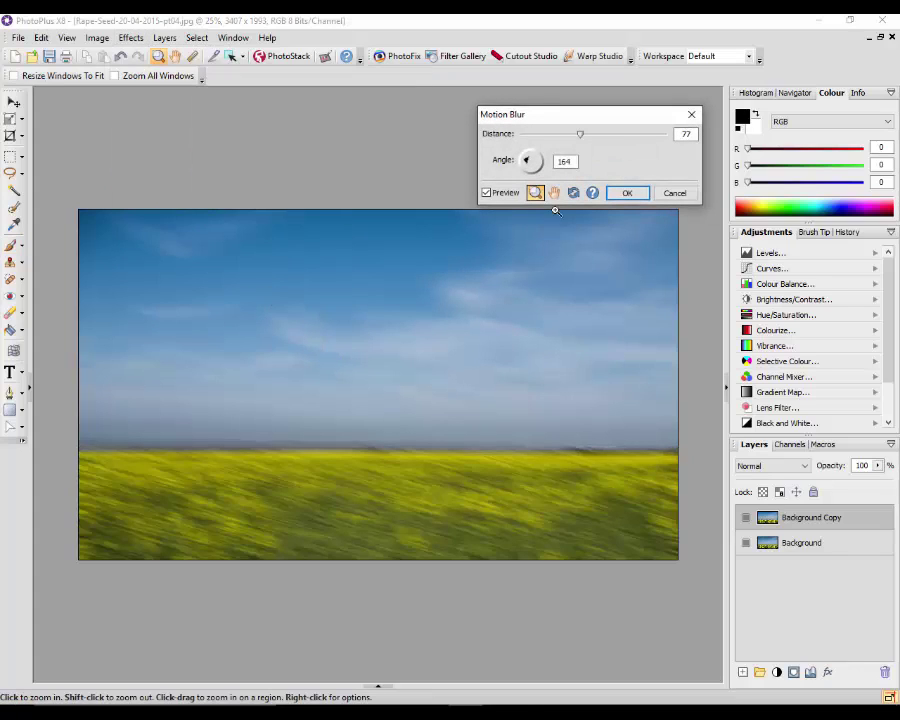
click(564, 161)
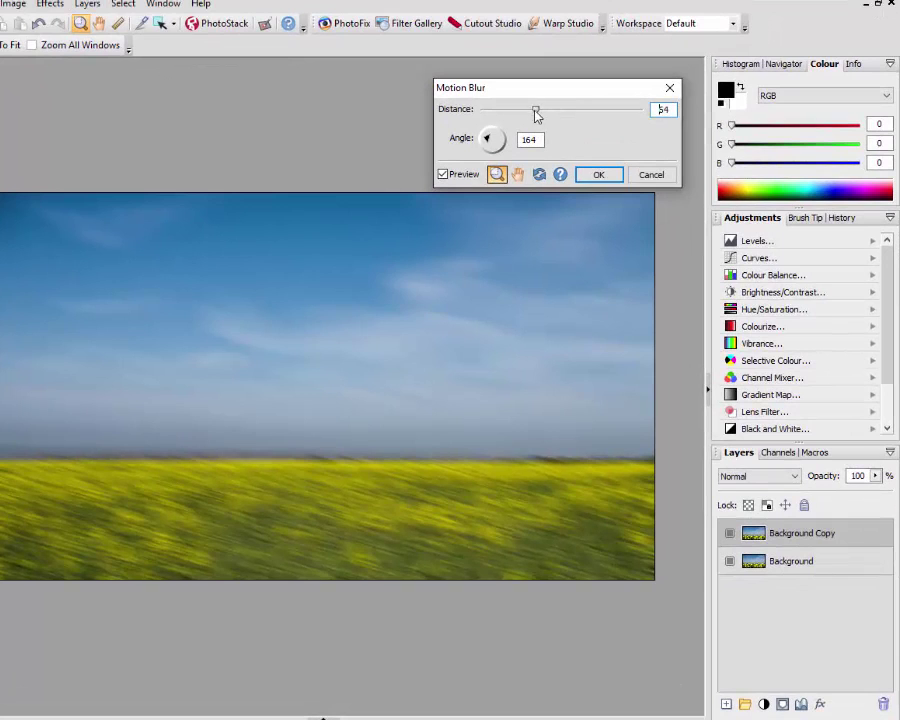
drag(528, 112, 489, 118)
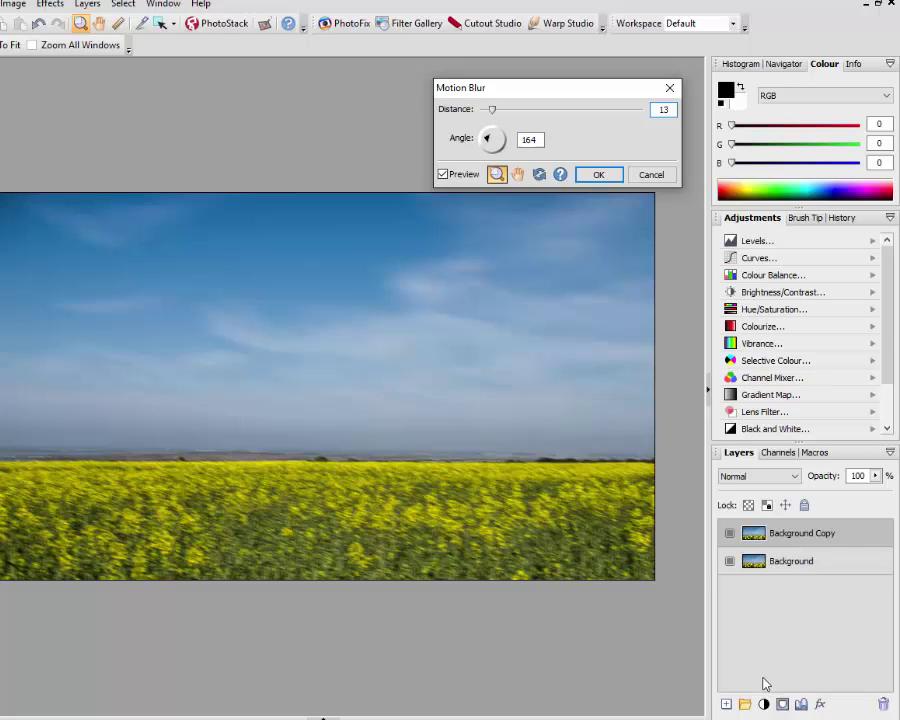
key(Return)
Step: Add a layer mask to the blurred copy and paint the blur out of the whole sky with a size-900 brush
click(783, 705)
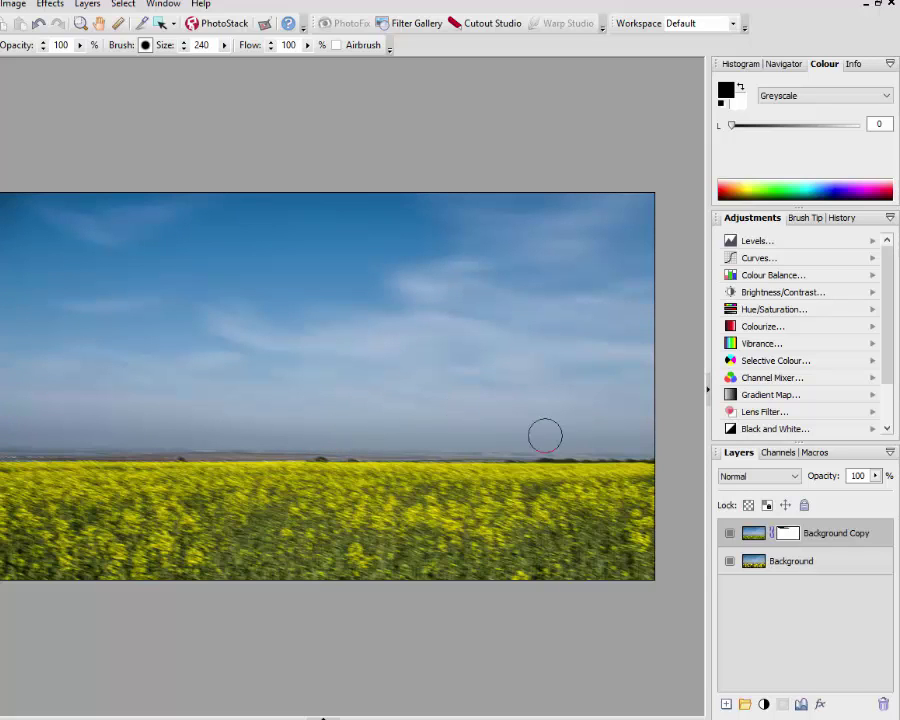
mouse_move(387, 353)
mouse_down()
mouse_move(558, 333)
mouse_move(622, 271)
mouse_move(631, 239)
mouse_move(614, 204)
mouse_up()
key(bracketleft)
key(bracketleft)
key(bracketleft)
key(bracketright)
key(bracketright)
key(bracketright)
key(bracketright)
key(bracketright)
key(bracketright)
key(bracketright)
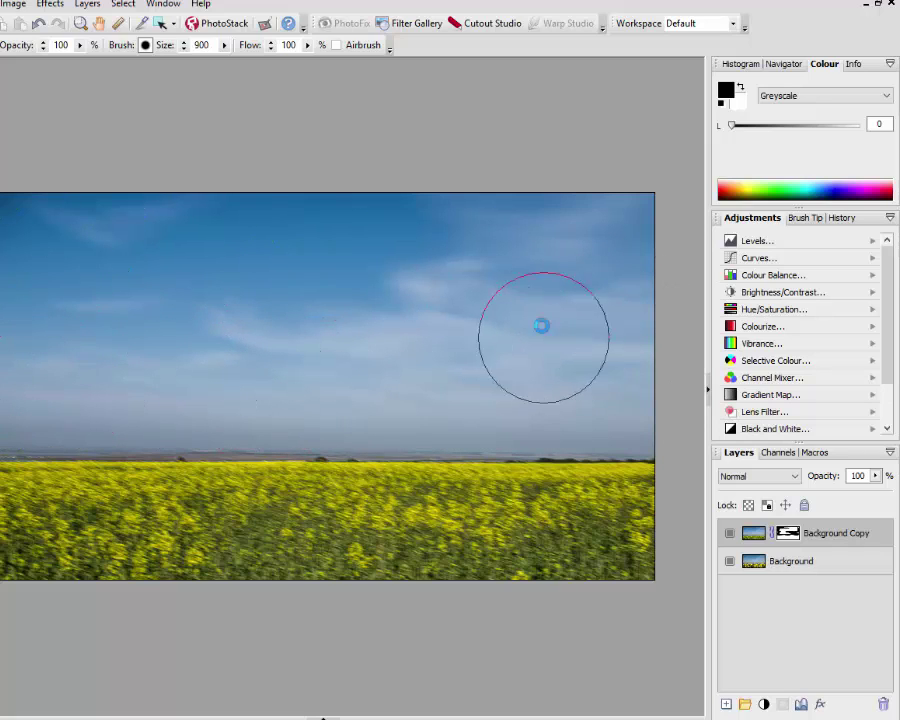
drag(542, 327, 560, 412)
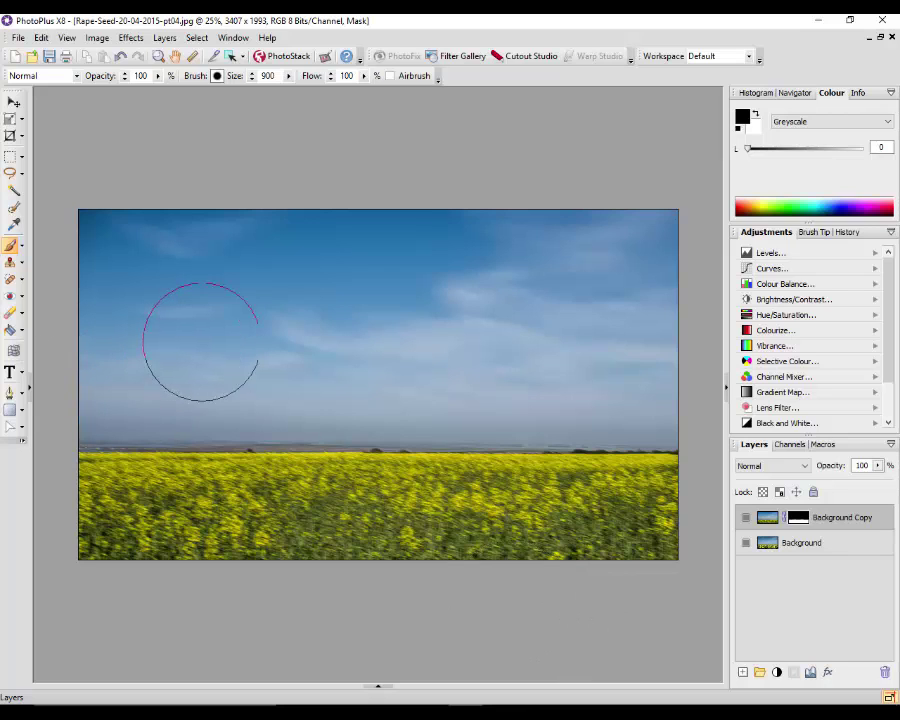
key(bracketleft)
key(bracketleft)
key(bracketleft)
key(bracketleft)
key(bracketleft)
key(bracketleft)
key(bracketleft)
key(bracketleft)
key(bracketleft)
key(bracketleft)
key(bracketleft)
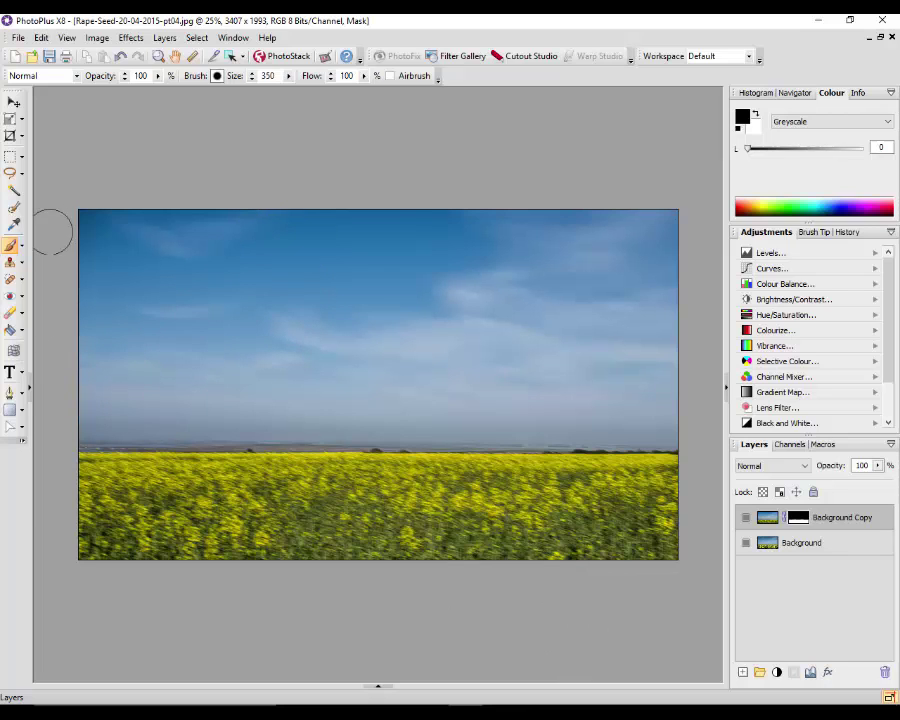
Step: From the Documents strip, open walton-november-8-2015-pt04.jpg and duplicate its Background as Background Copy
click(377, 688)
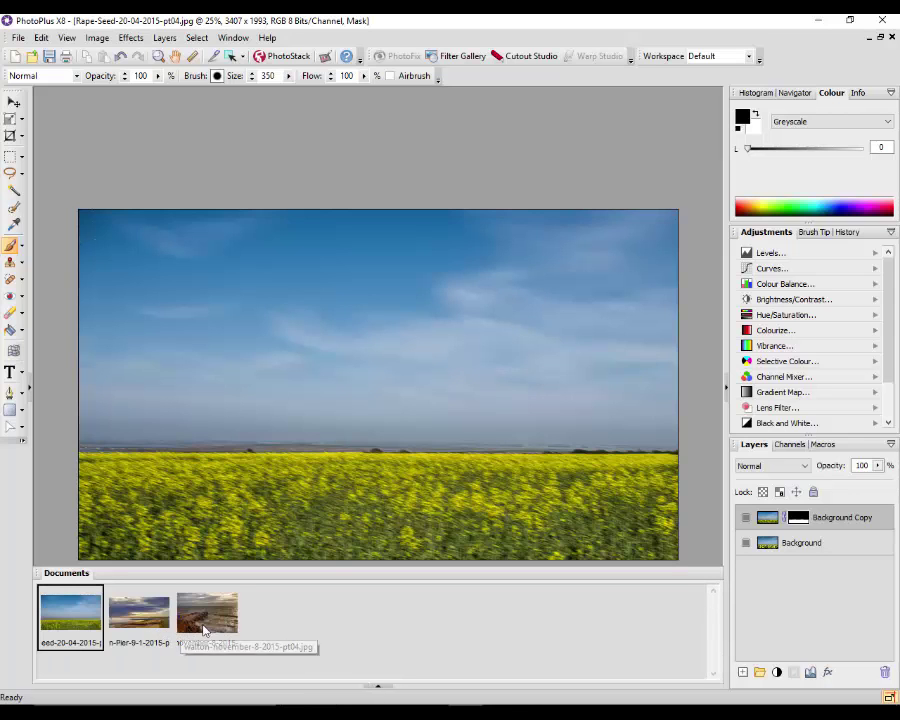
click(204, 630)
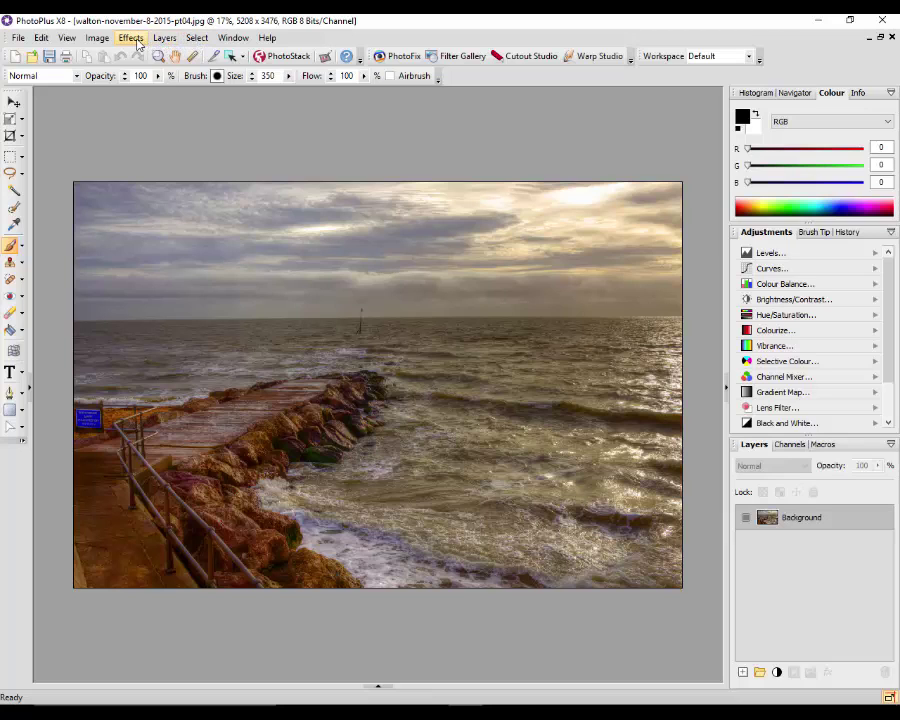
right_click(800, 520)
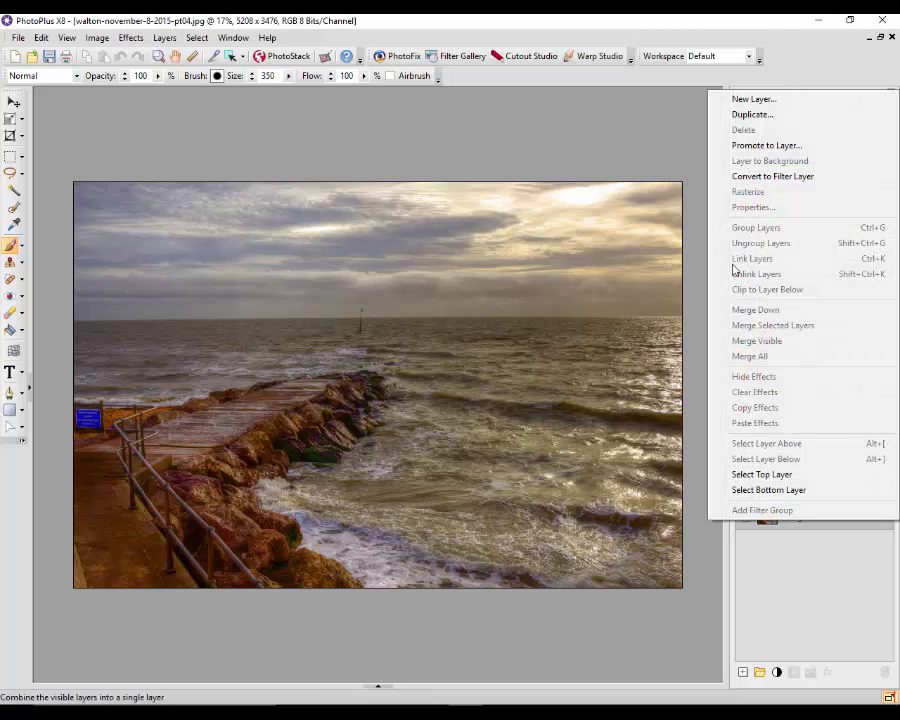
click(753, 115)
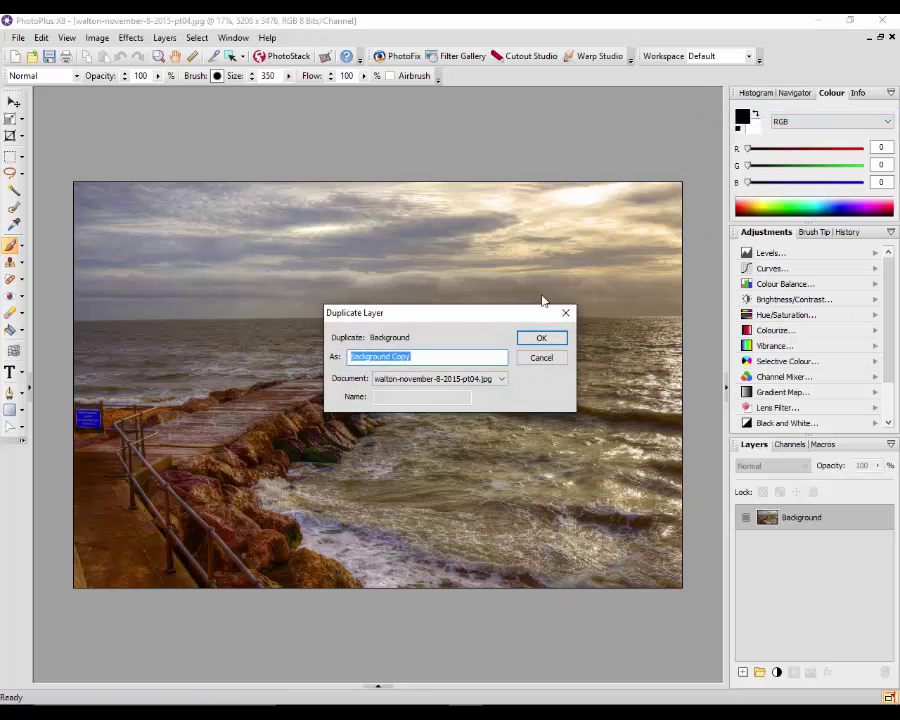
click(552, 339)
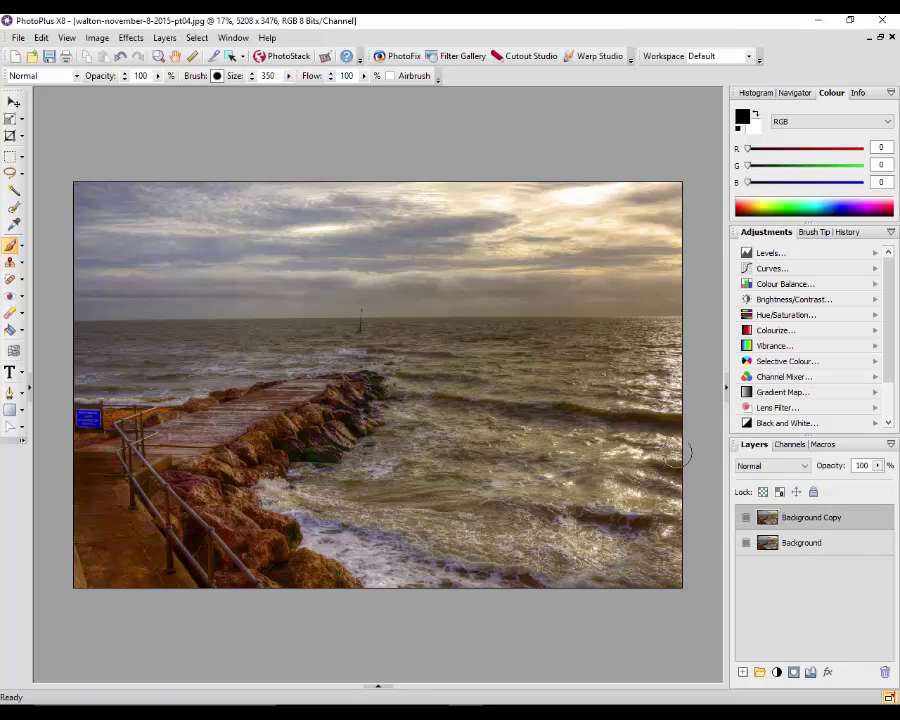
click(131, 37)
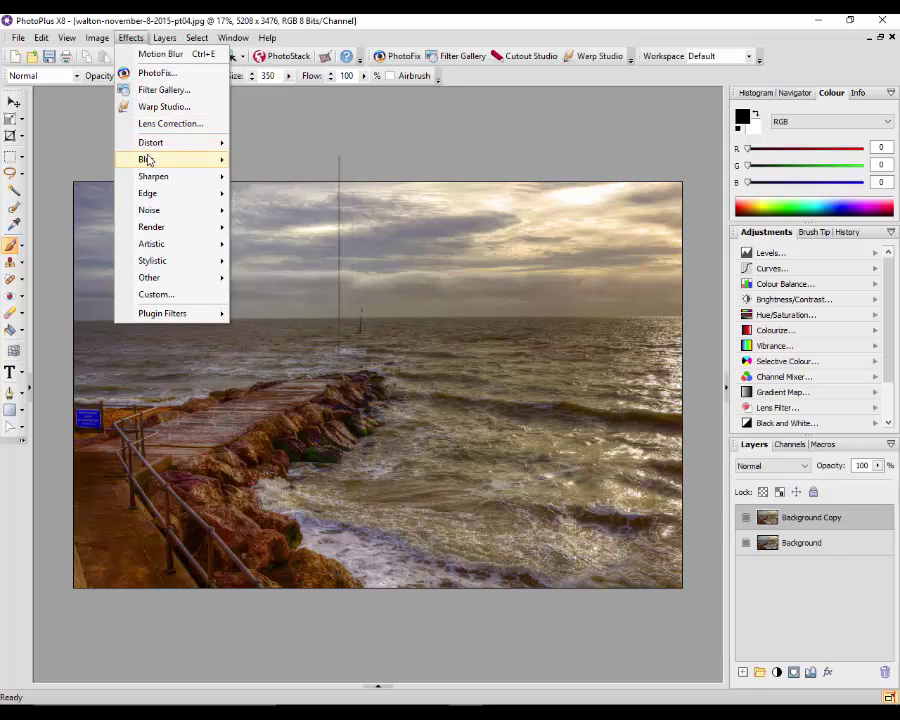
Step: Give the pier copy layer a Zoom Blur at intensity 26, centred on the horizon
mouse_move(148, 161)
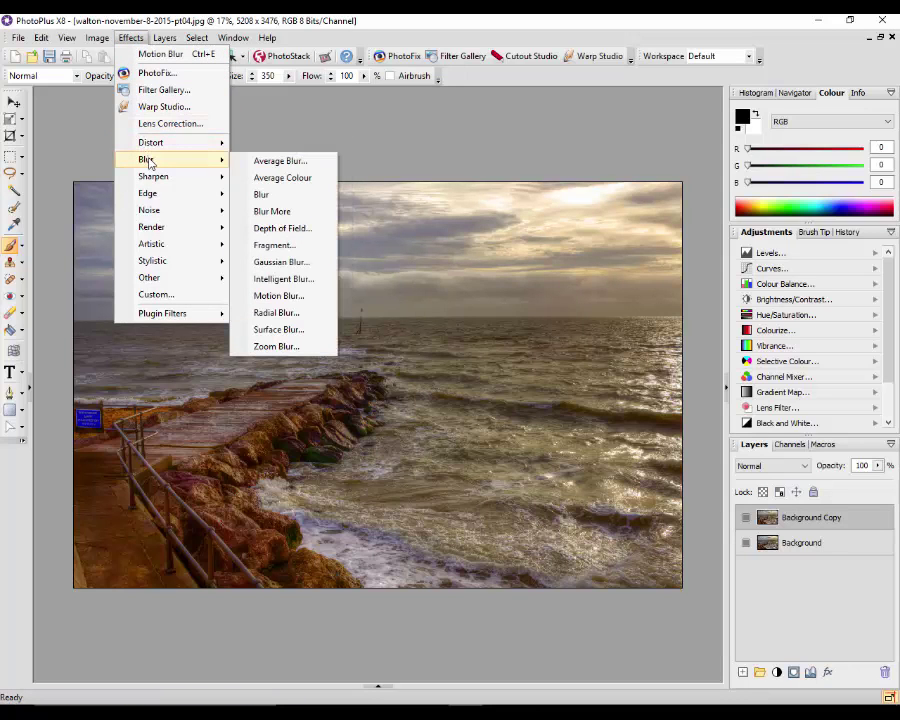
click(277, 347)
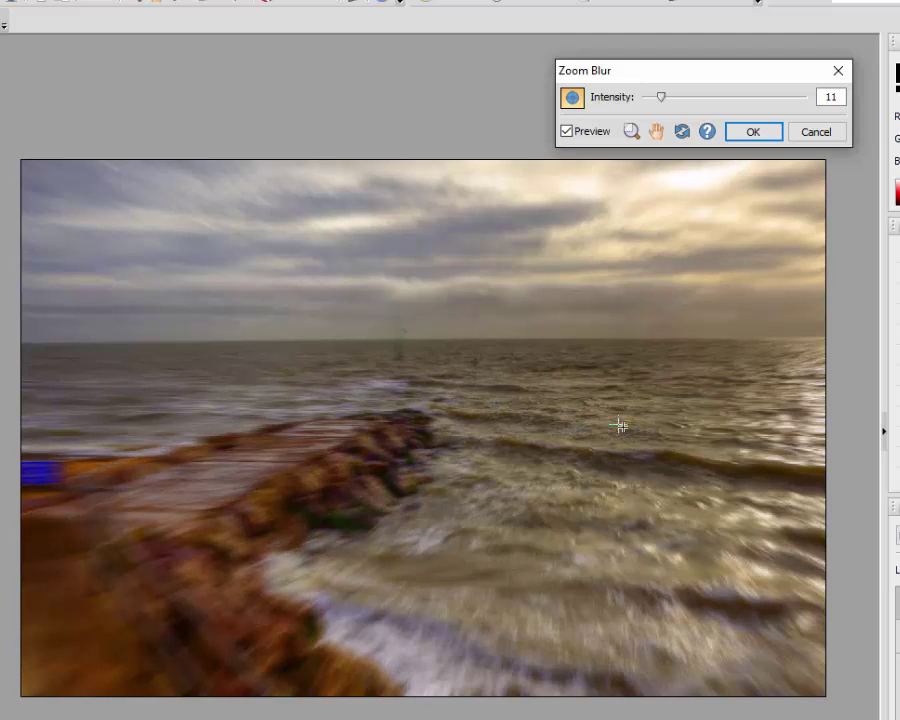
drag(662, 98, 687, 106)
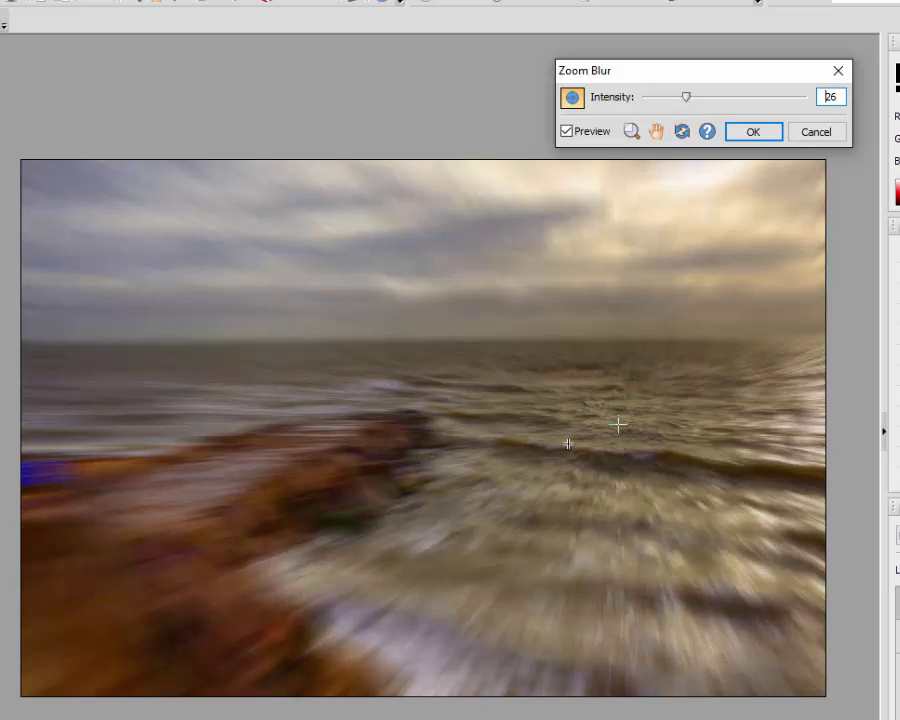
click(489, 352)
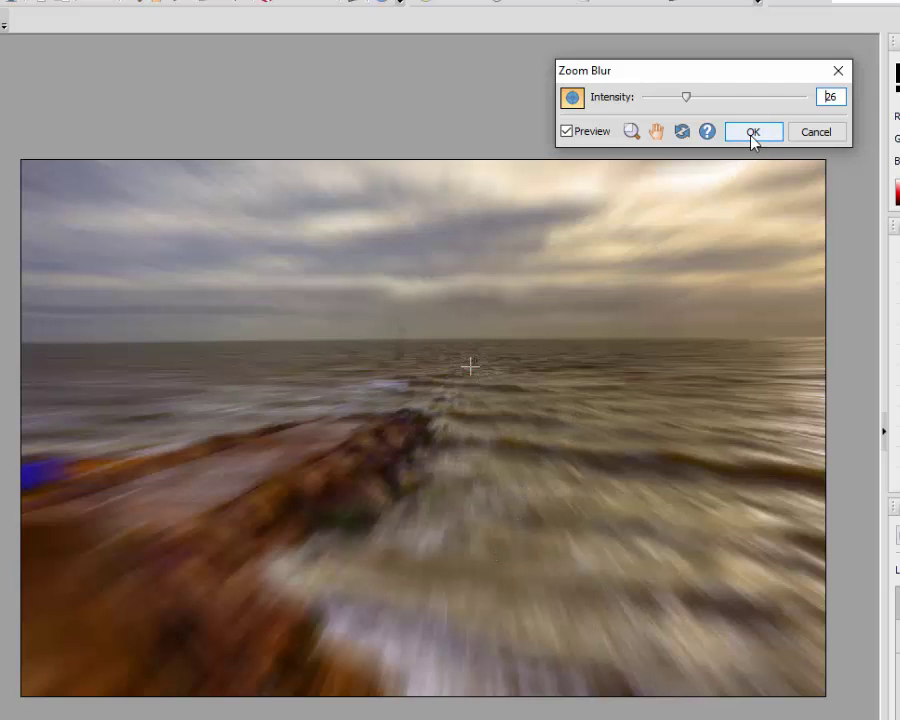
Step: Confirm the zoom blur, then add a Motion Blur of distance 34 at angle 323
click(752, 133)
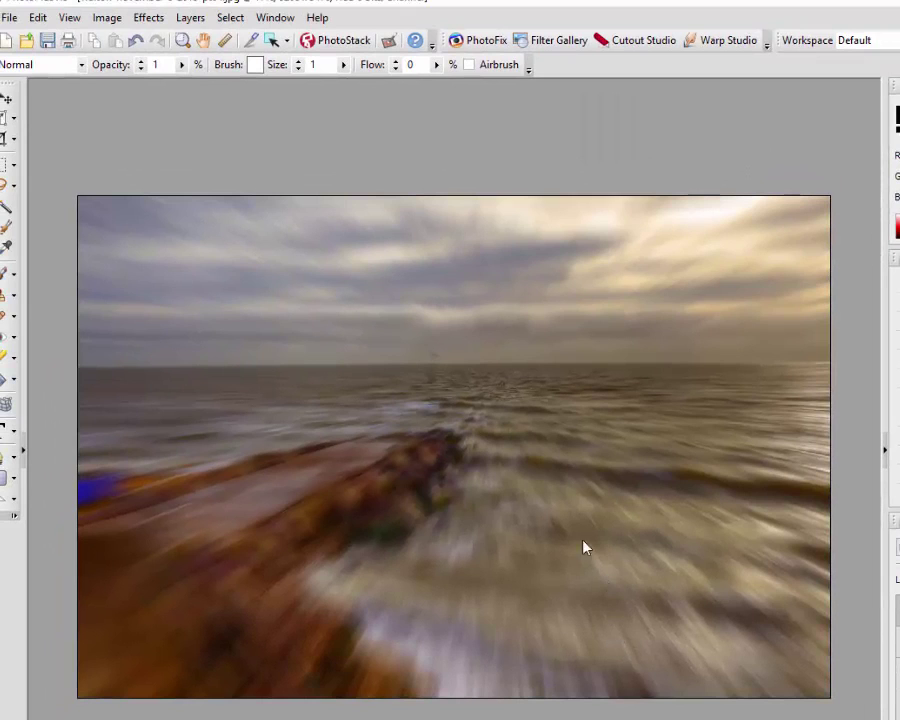
key(b)
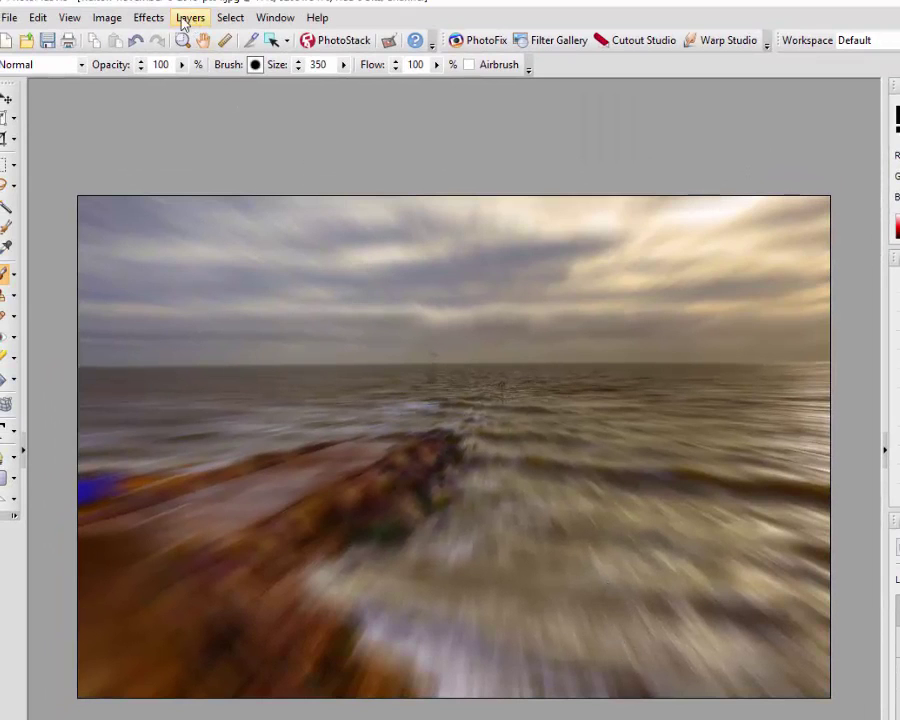
click(146, 18)
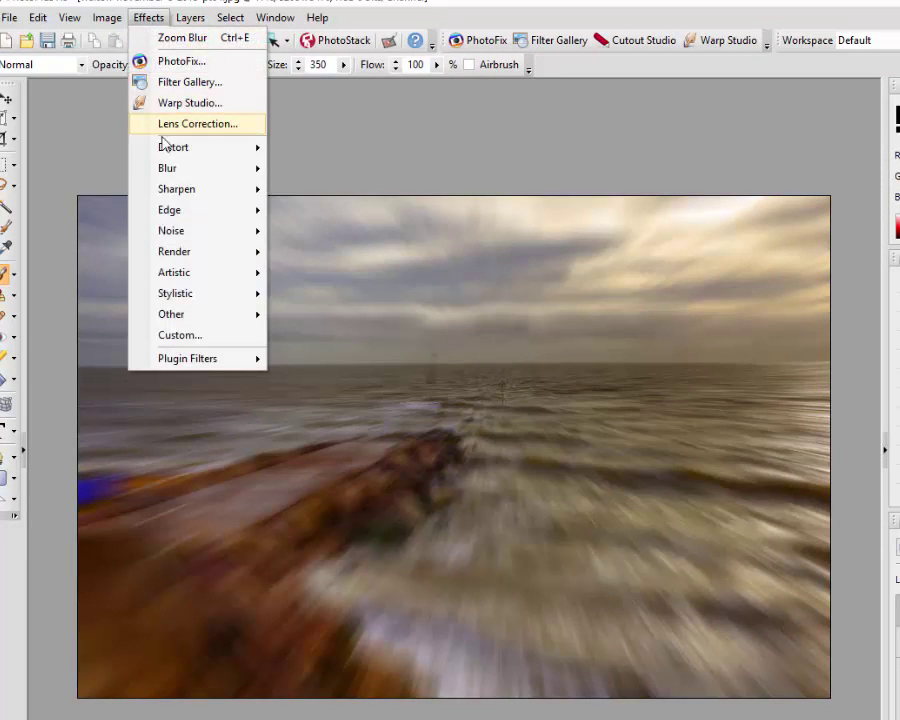
mouse_move(231, 171)
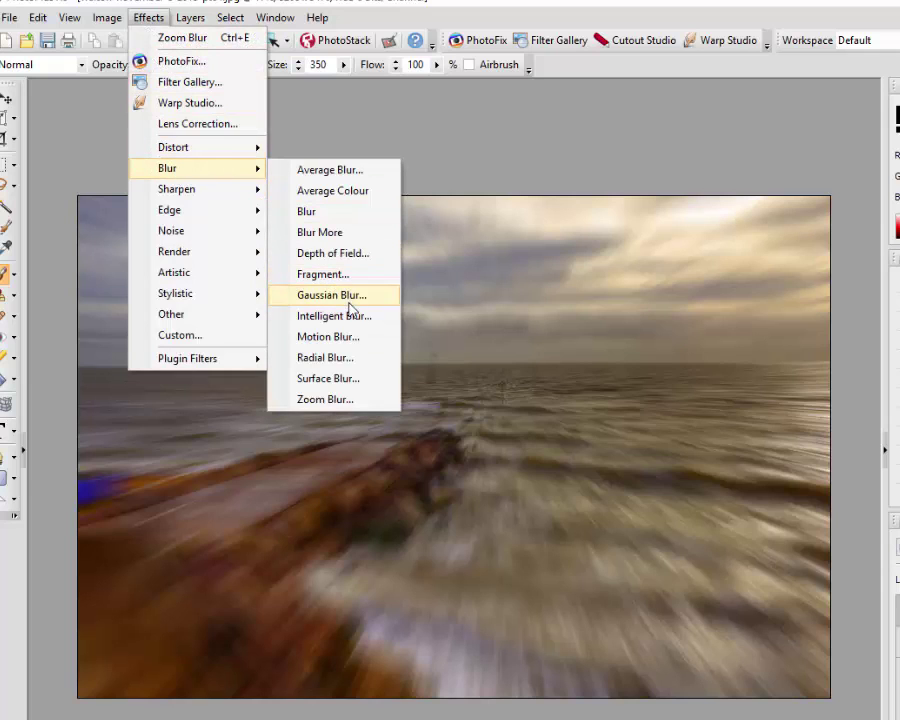
click(330, 337)
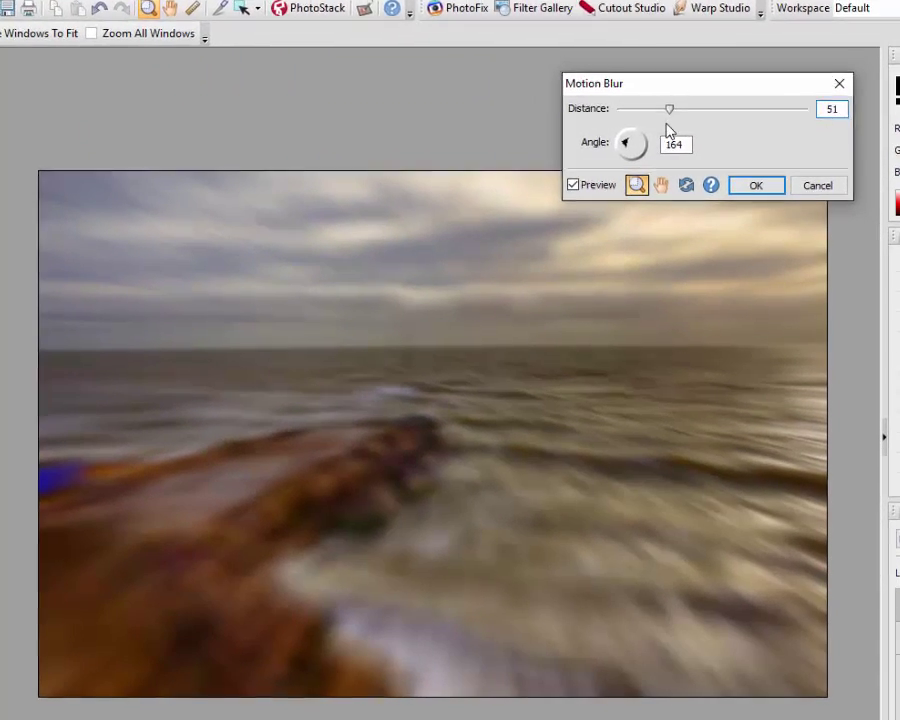
text(45)
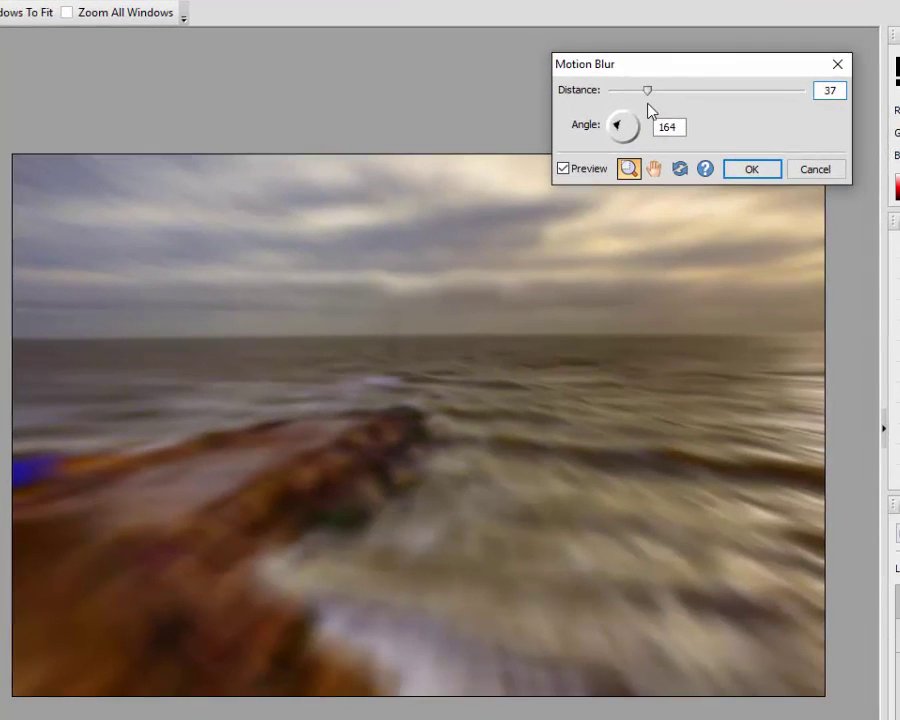
key(Down)
key(Down)
key(Down)
drag(620, 135, 645, 149)
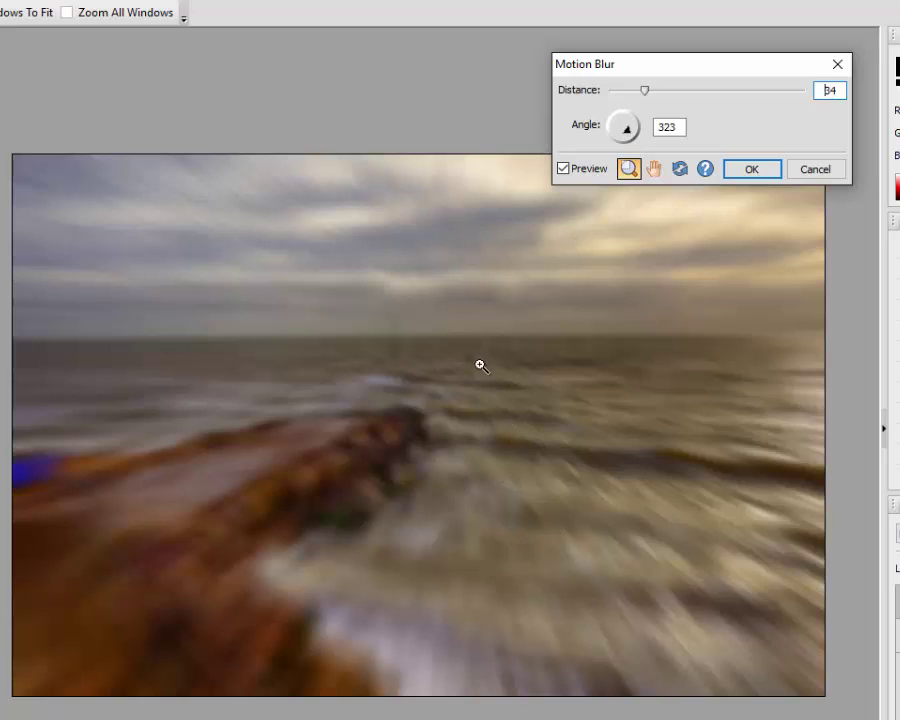
click(751, 170)
key(])
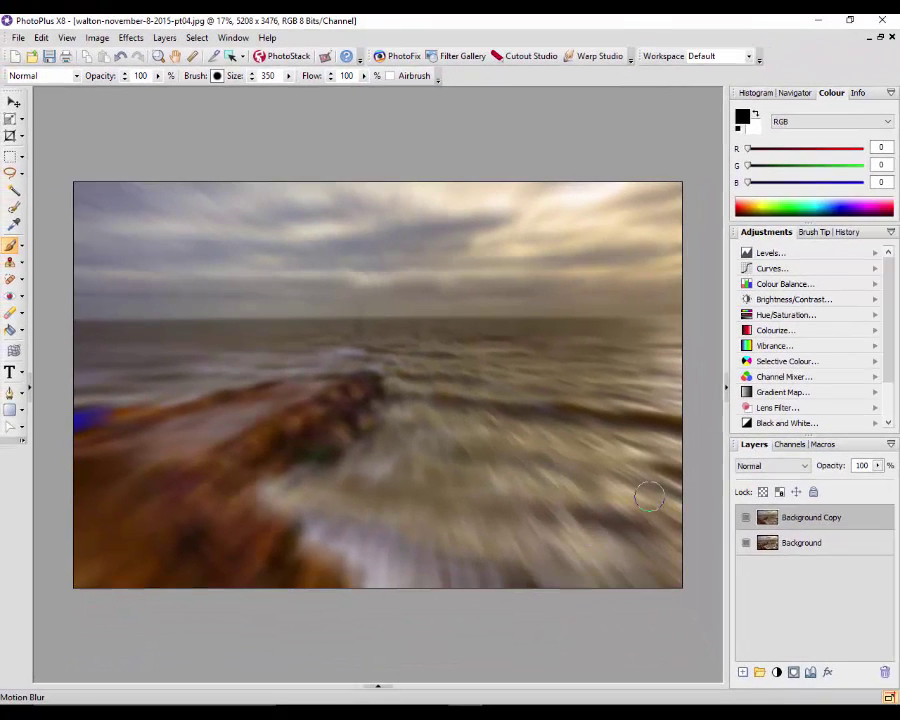
Step: Add a layer mask to Background Copy and paint the bottom-left railing posts sharp
click(794, 672)
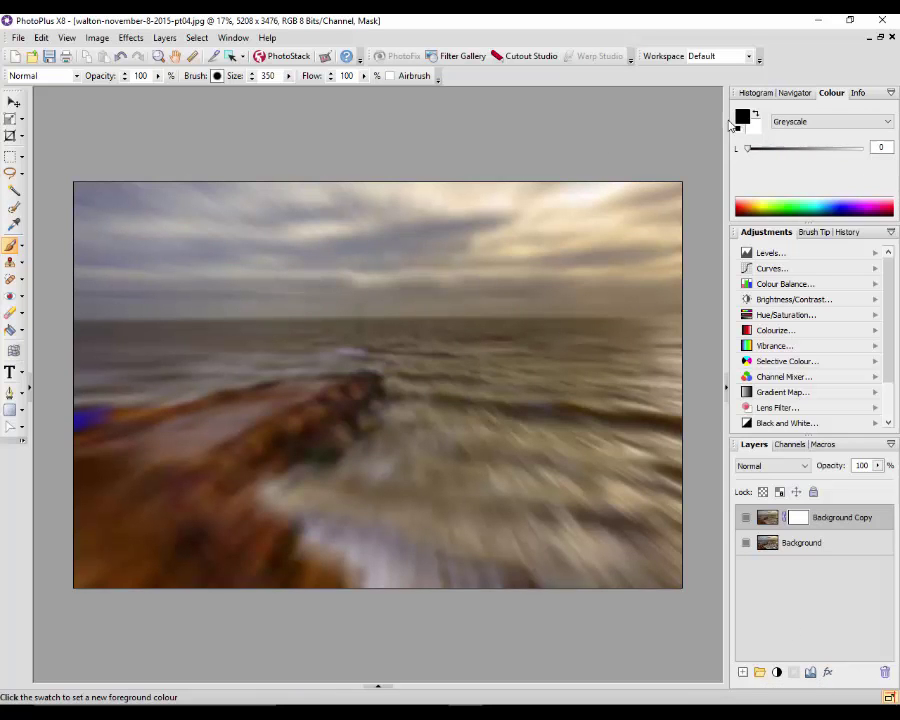
mouse_move(246, 577)
mouse_down()
mouse_move(157, 550)
mouse_move(146, 550)
mouse_move(165, 567)
mouse_move(248, 577)
mouse_move(70, 550)
mouse_move(72, 520)
mouse_move(76, 539)
mouse_move(110, 478)
mouse_move(142, 491)
mouse_move(133, 465)
mouse_move(113, 494)
mouse_move(106, 464)
mouse_move(83, 452)
mouse_move(80, 464)
mouse_move(110, 501)
mouse_move(213, 446)
mouse_move(400, 392)
mouse_move(395, 411)
mouse_move(401, 404)
mouse_move(369, 435)
mouse_move(302, 448)
mouse_move(195, 521)
mouse_move(174, 567)
mouse_move(143, 570)
mouse_move(255, 611)
mouse_move(289, 659)
mouse_move(333, 641)
mouse_move(358, 658)
mouse_move(363, 648)
mouse_move(320, 640)
mouse_move(365, 638)
mouse_move(303, 642)
mouse_move(362, 632)
mouse_move(329, 622)
mouse_move(385, 652)
mouse_move(320, 616)
mouse_move(283, 618)
mouse_move(319, 602)
mouse_move(259, 568)
mouse_move(311, 590)
mouse_move(316, 583)
mouse_move(302, 593)
mouse_move(299, 582)
mouse_move(208, 576)
mouse_move(191, 550)
mouse_move(203, 549)
mouse_move(205, 516)
mouse_move(223, 497)
mouse_move(217, 532)
mouse_move(250, 505)
mouse_move(266, 515)
mouse_move(262, 505)
mouse_move(301, 488)
mouse_move(368, 474)
mouse_move(398, 446)
mouse_move(412, 408)
mouse_move(366, 398)
mouse_move(302, 418)
mouse_move(410, 405)
mouse_move(307, 412)
mouse_move(261, 436)
mouse_move(122, 469)
mouse_move(182, 454)
mouse_move(95, 452)
mouse_move(80, 587)
mouse_move(221, 566)
mouse_move(176, 513)
mouse_up()
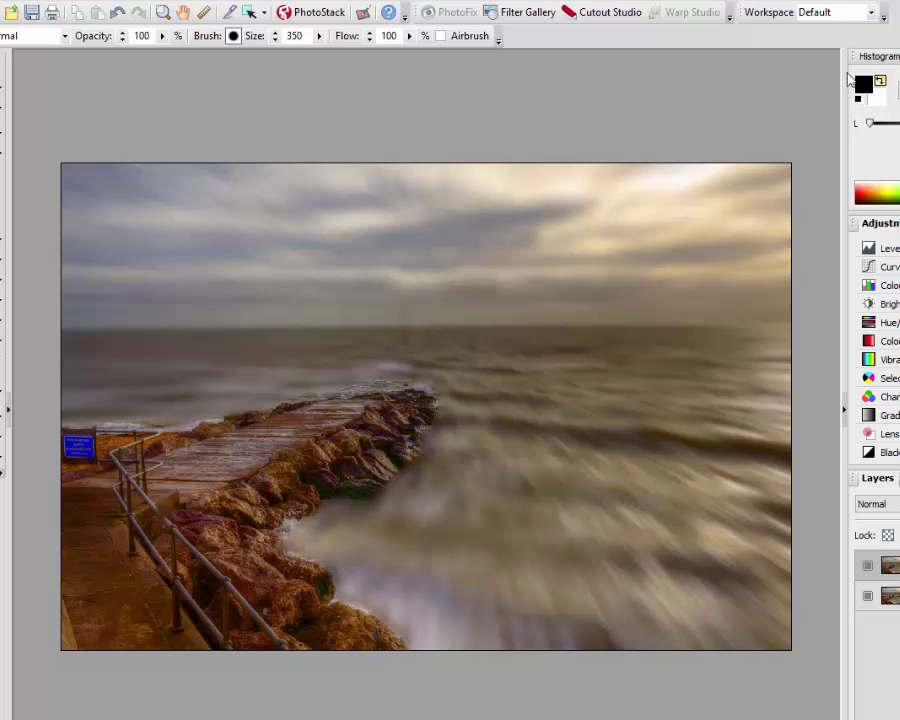
Step: Paint white on the mask to restore blur near the pier's edge, then return to black
key(x)
mouse_move(102, 441)
mouse_down()
mouse_move(151, 410)
mouse_move(97, 408)
mouse_up()
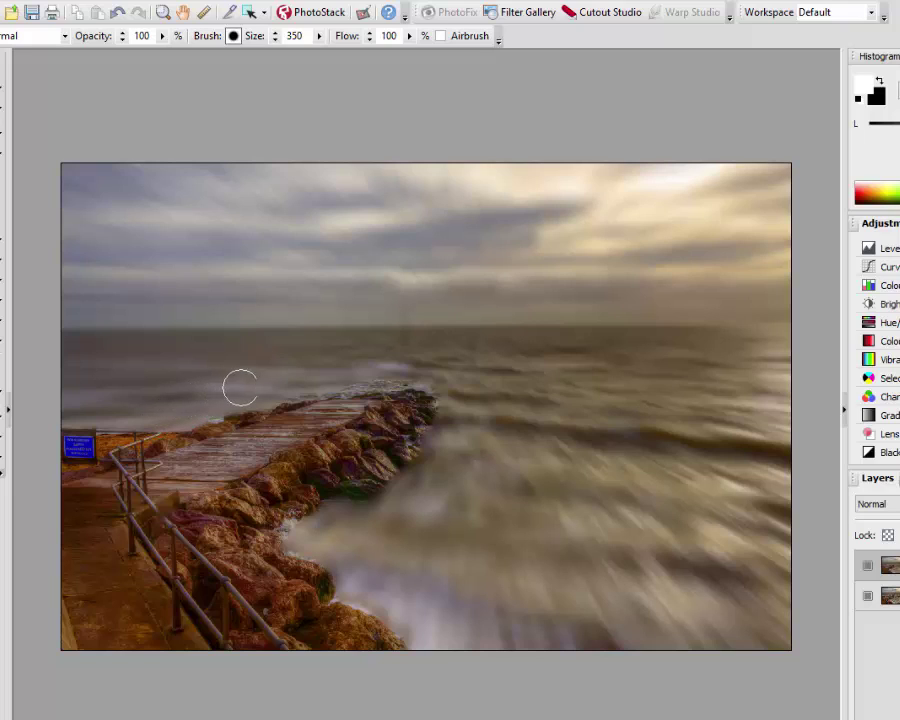
click(880, 82)
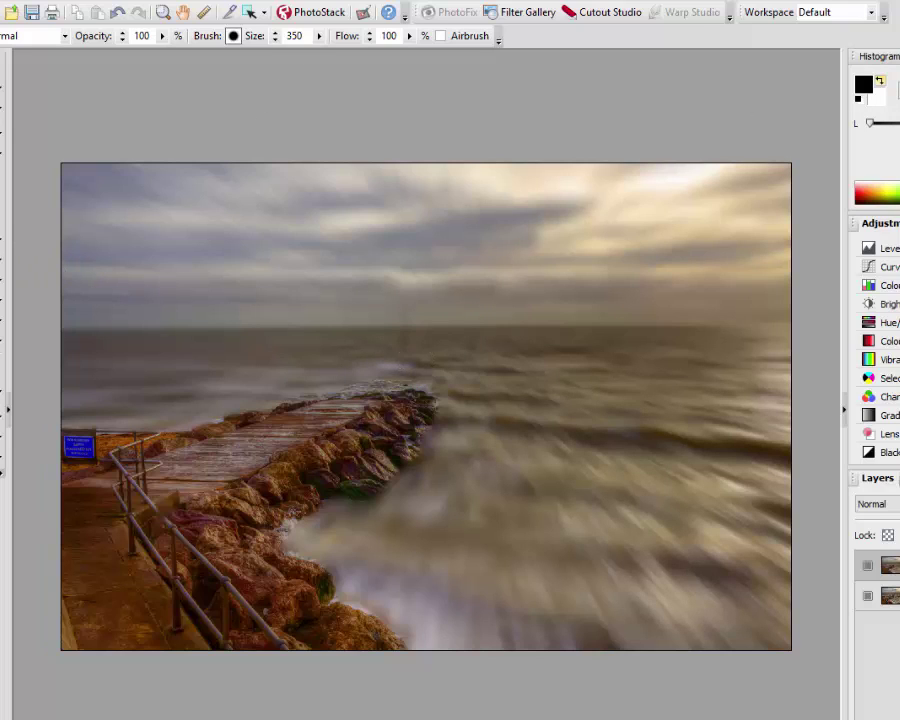
Step: Reduce the brush size from 350 to 81
click(319, 35)
drag(317, 58, 309, 60)
click(319, 36)
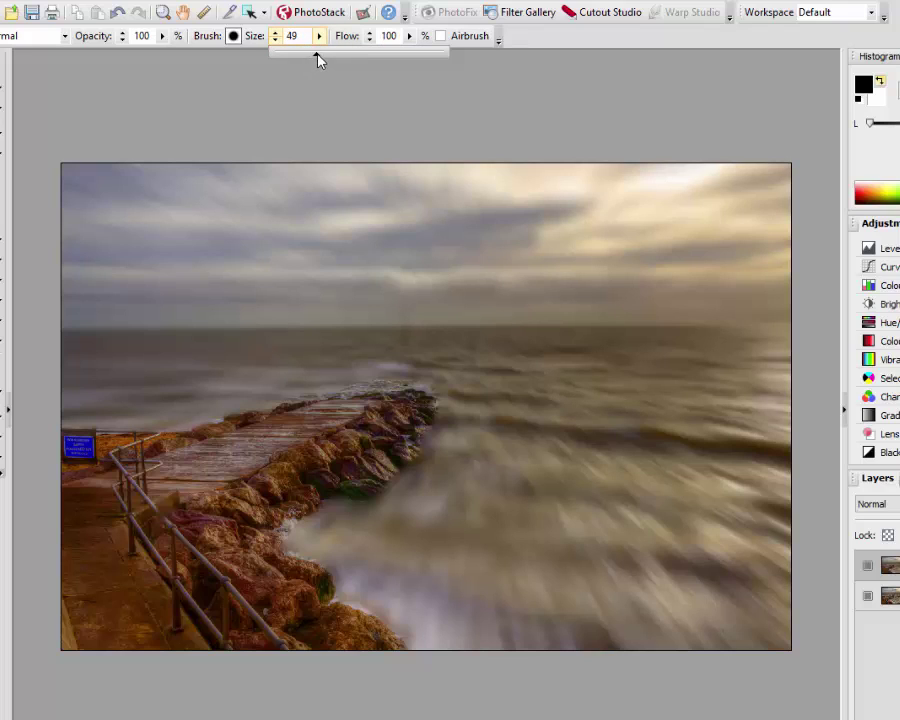
click(319, 55)
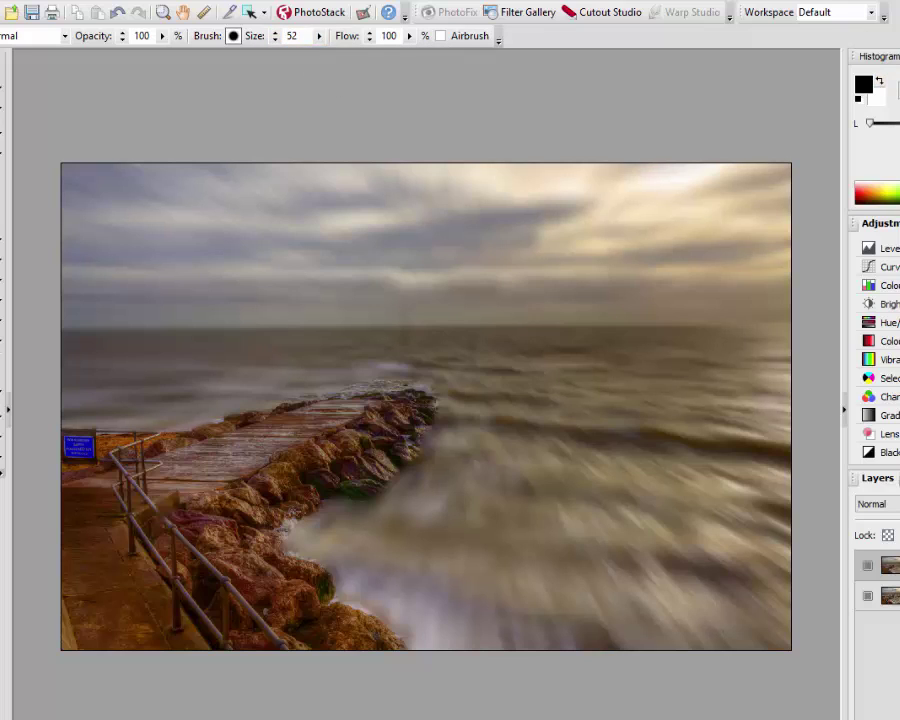
click(318, 36)
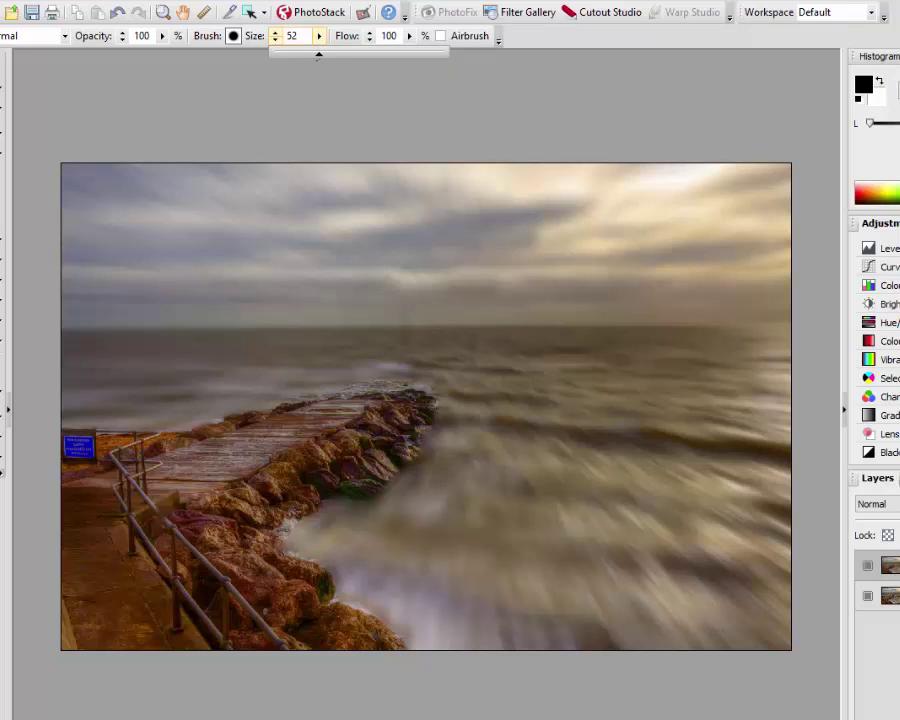
click(342, 66)
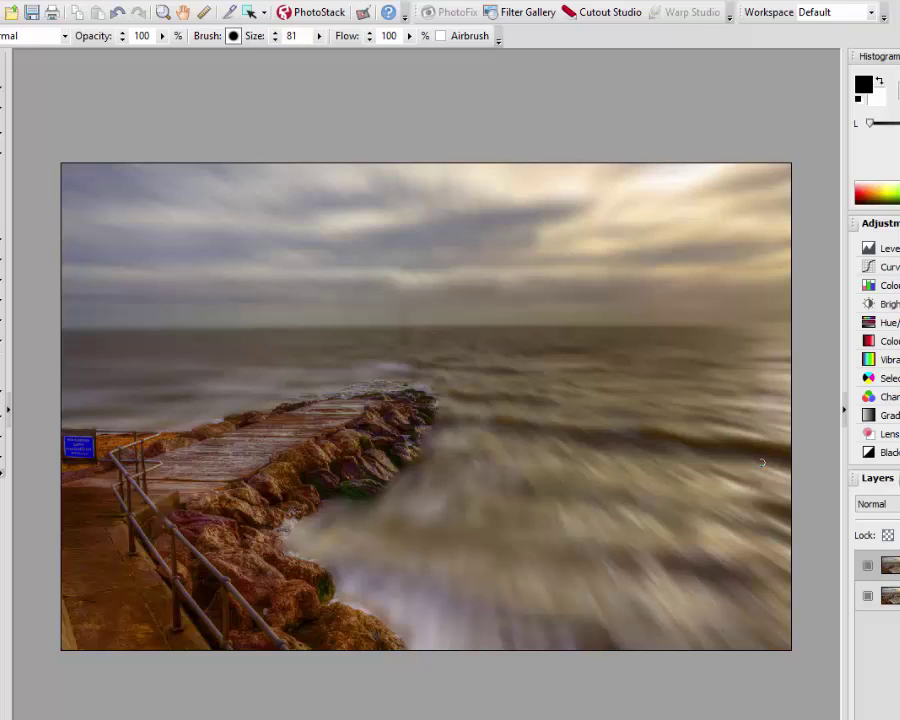
Step: Compare against the sharp original, swap paint colours, and zoom in on the jetty end
click(868, 568)
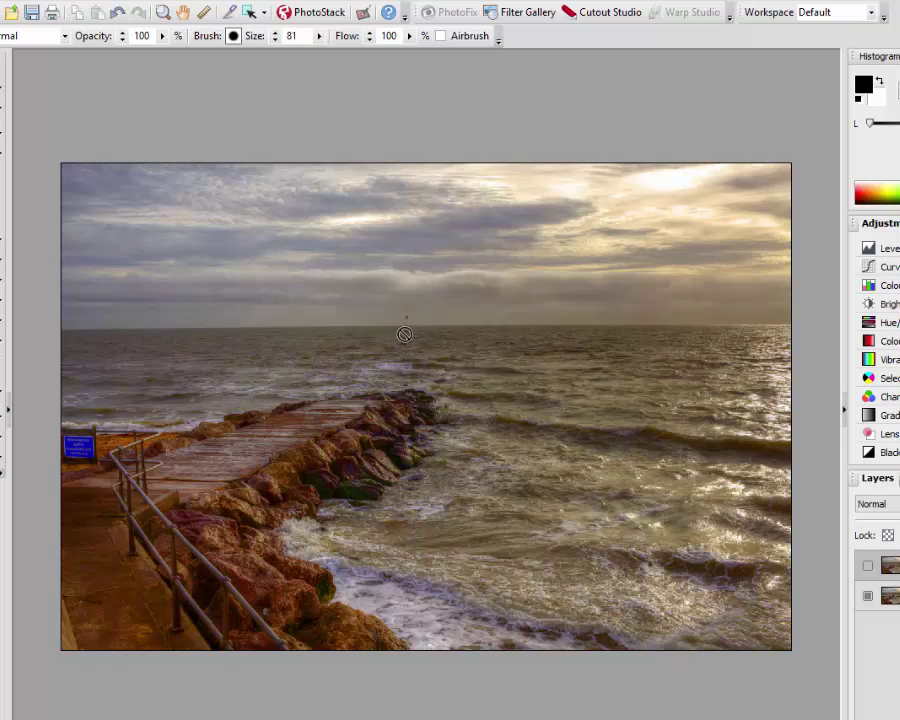
click(868, 567)
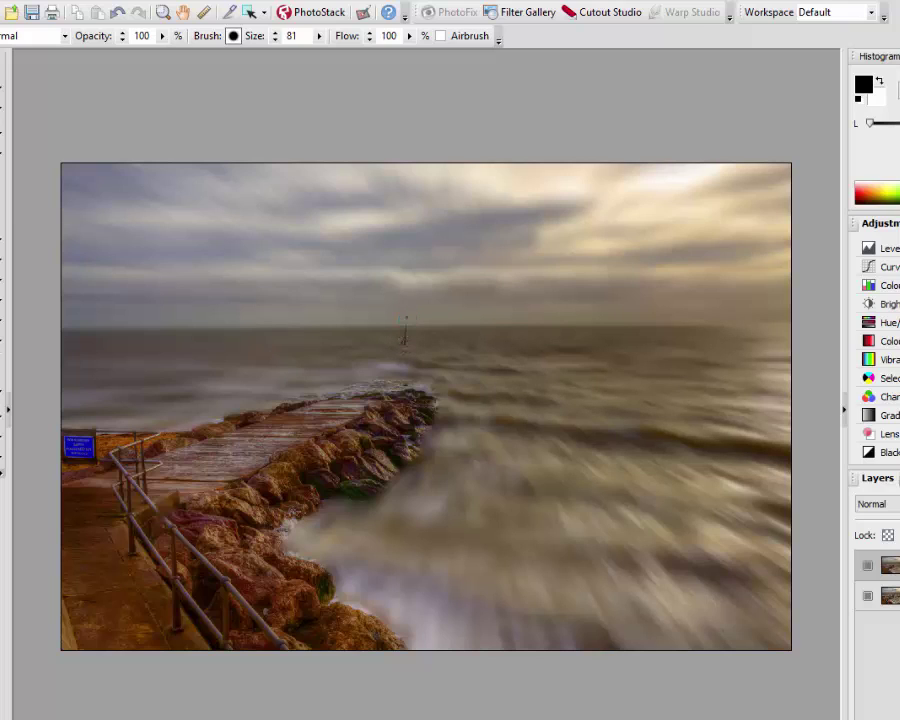
click(879, 82)
scroll(419, 352, up, 3)
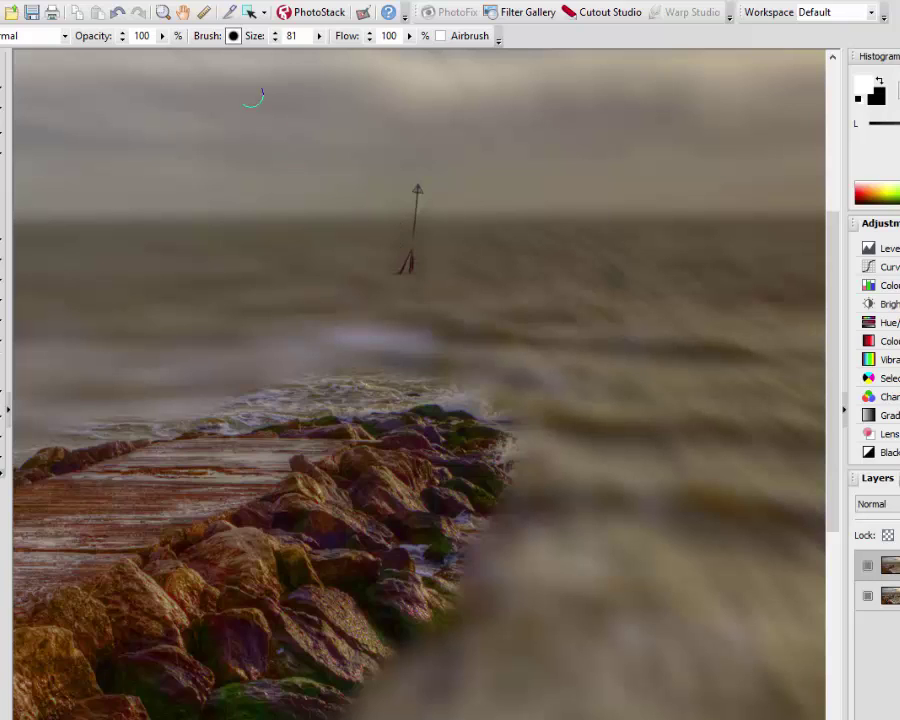
Step: Set the brush opacity to 81, after briefly trying 21
click(162, 35)
click(159, 54)
click(161, 36)
drag(155, 60, 258, 58)
drag(341, 69, 362, 357)
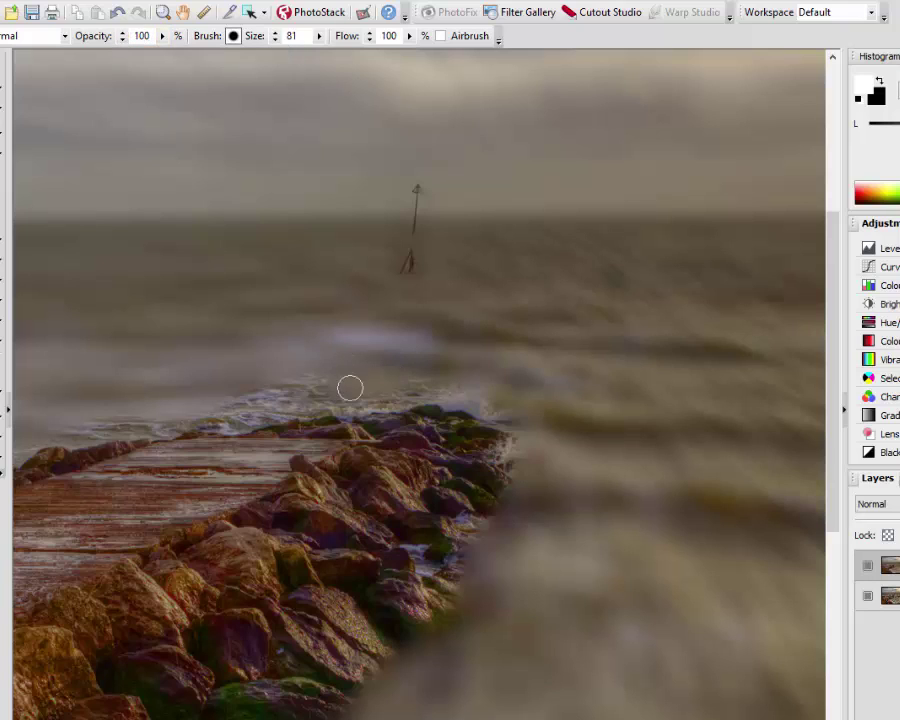
Step: Paint the mask along the jetty's lower and upper edges, then view the whole photo
mouse_move(249, 407)
mouse_down()
mouse_move(347, 406)
mouse_move(418, 392)
mouse_move(514, 416)
mouse_move(368, 372)
mouse_move(398, 390)
mouse_move(169, 402)
mouse_move(128, 427)
mouse_move(173, 420)
mouse_move(163, 426)
mouse_up()
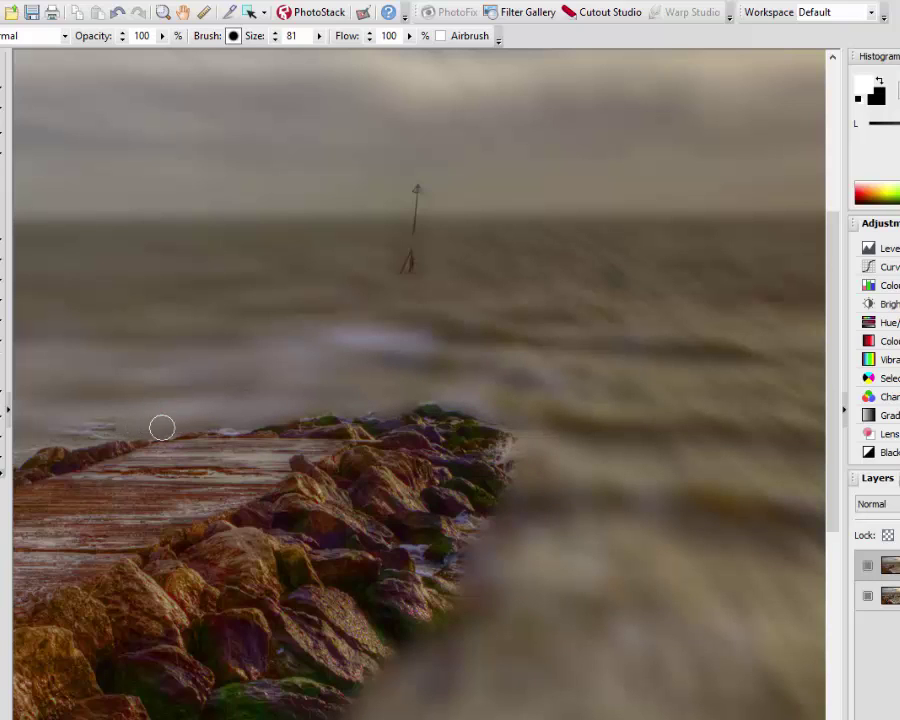
scroll(418, 385, left, 5)
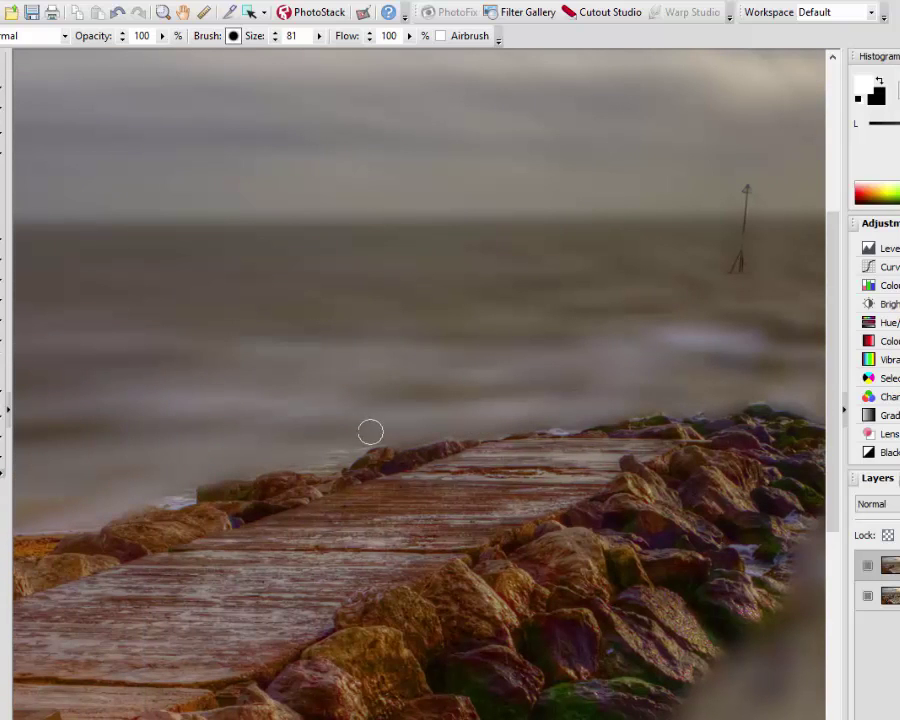
mouse_move(335, 470)
mouse_down()
mouse_move(275, 460)
mouse_move(233, 466)
mouse_move(165, 498)
mouse_up()
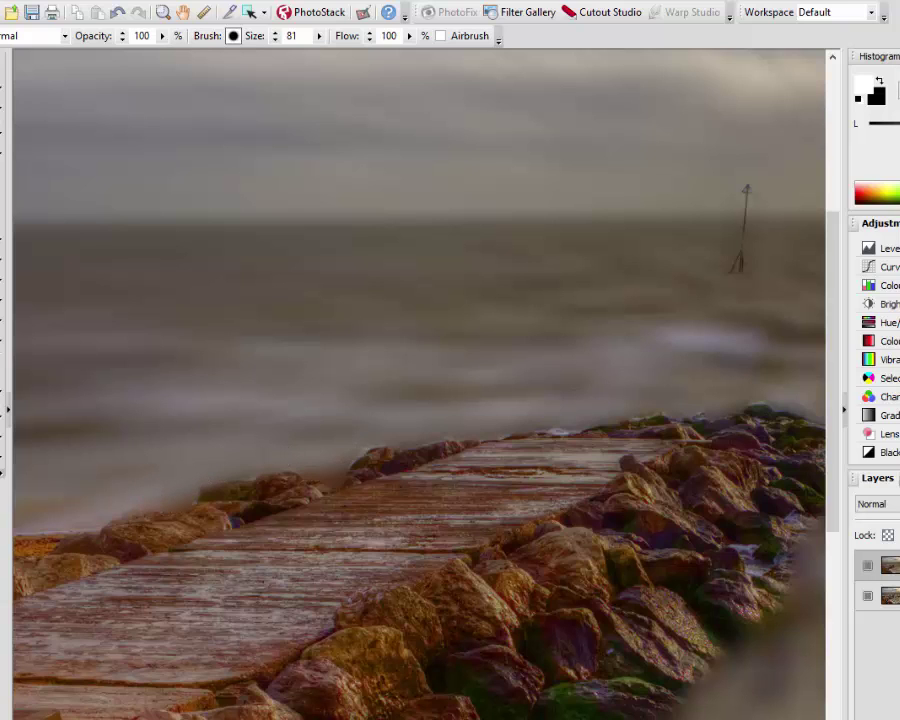
scroll(418, 385, left, 3)
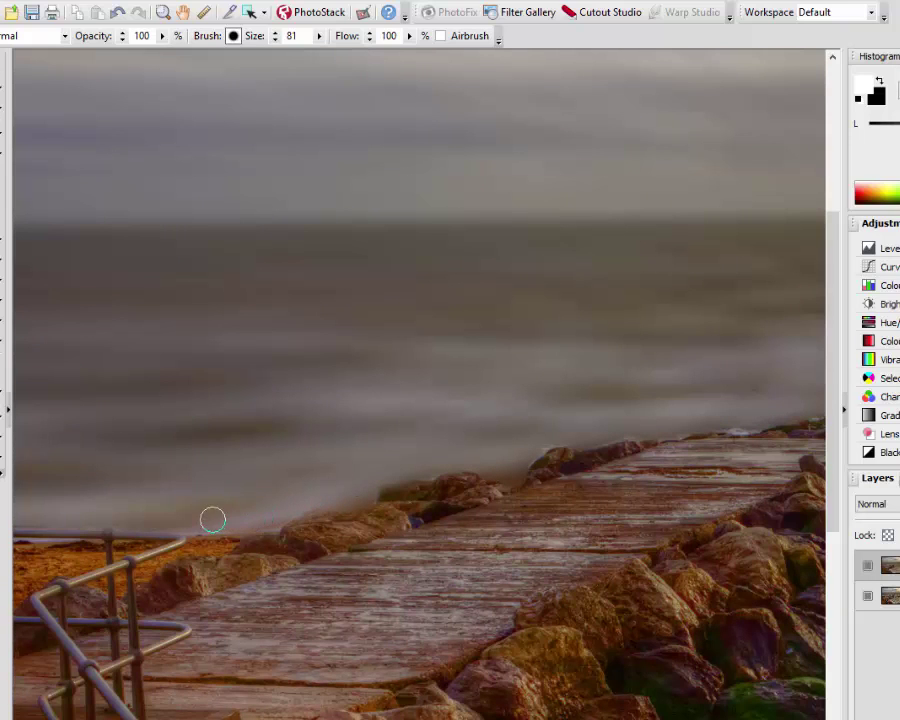
scroll(562, 570, down, 3)
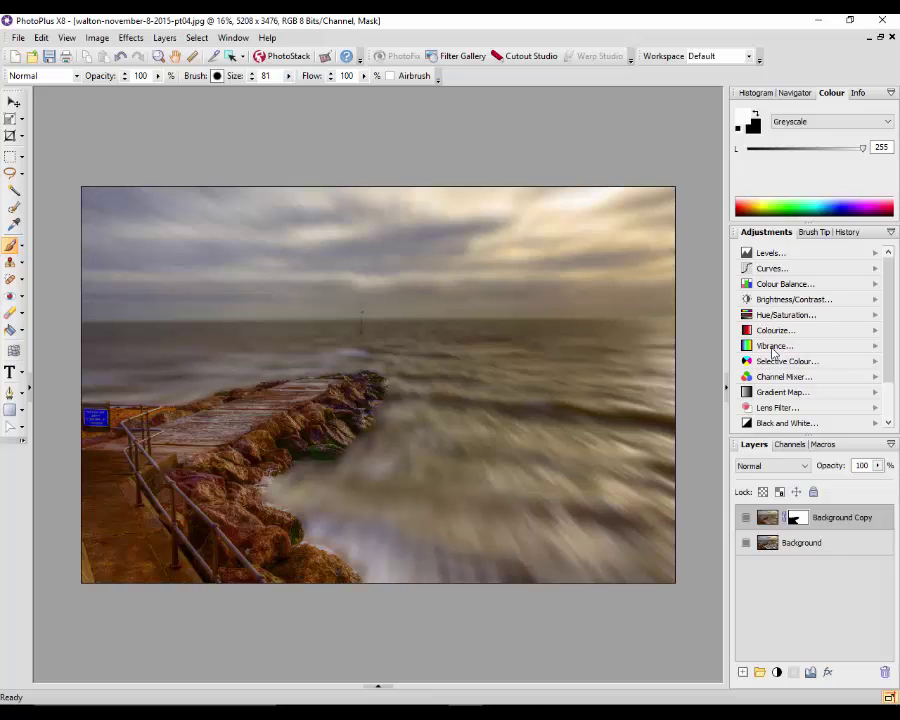
Step: Add a Vibrance adjustment layer and raise vibrance to 75
click(773, 346)
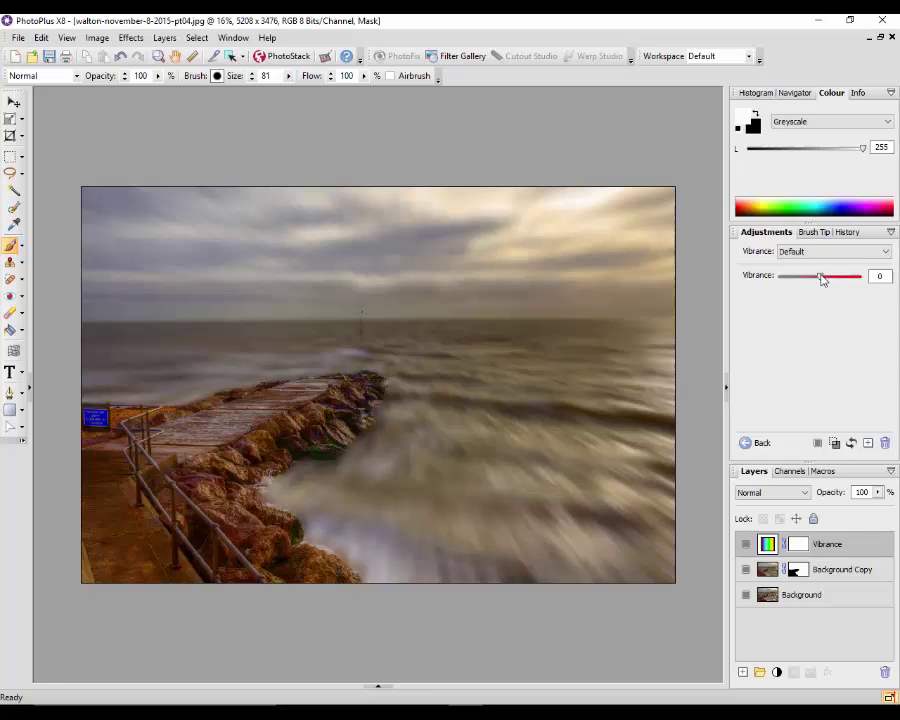
drag(820, 279, 853, 282)
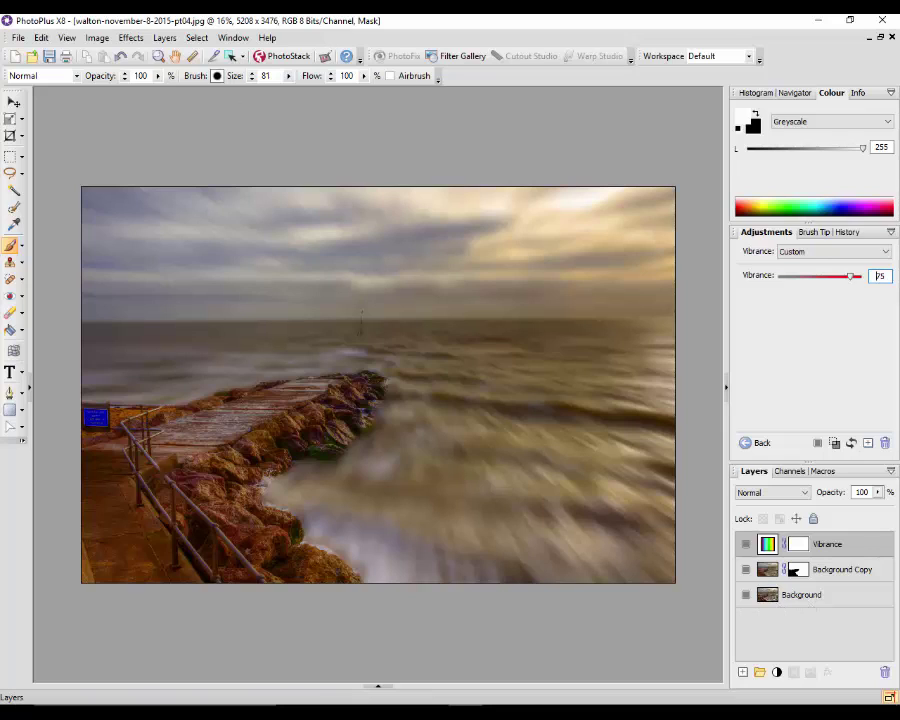
Step: Glance at the rapeseed field image, then return to Walton-Pier-9-1-2015-pt5.jpg
click(380, 688)
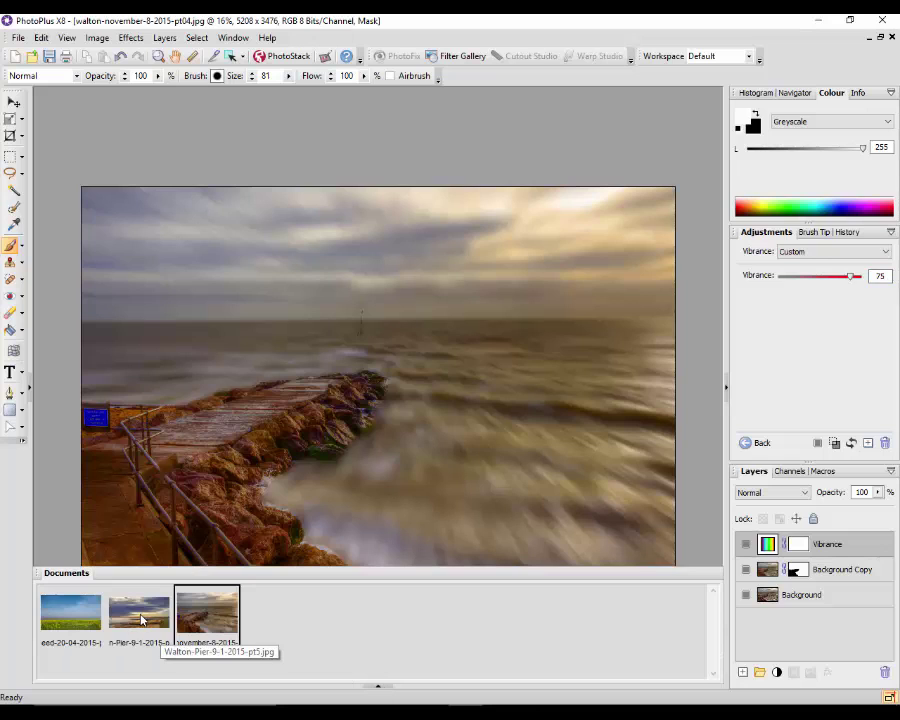
click(142, 620)
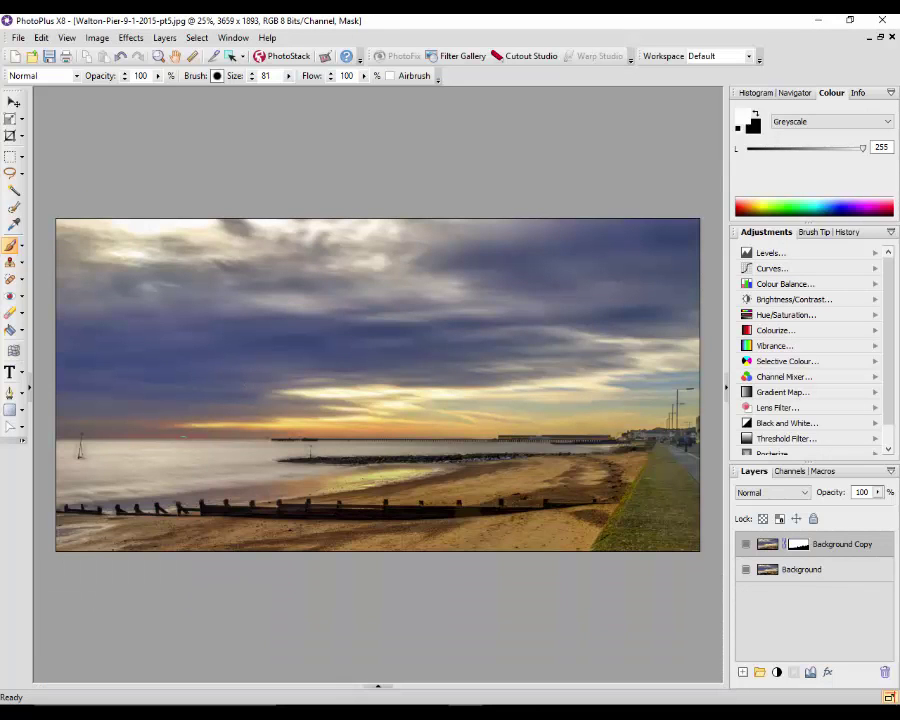
click(377, 686)
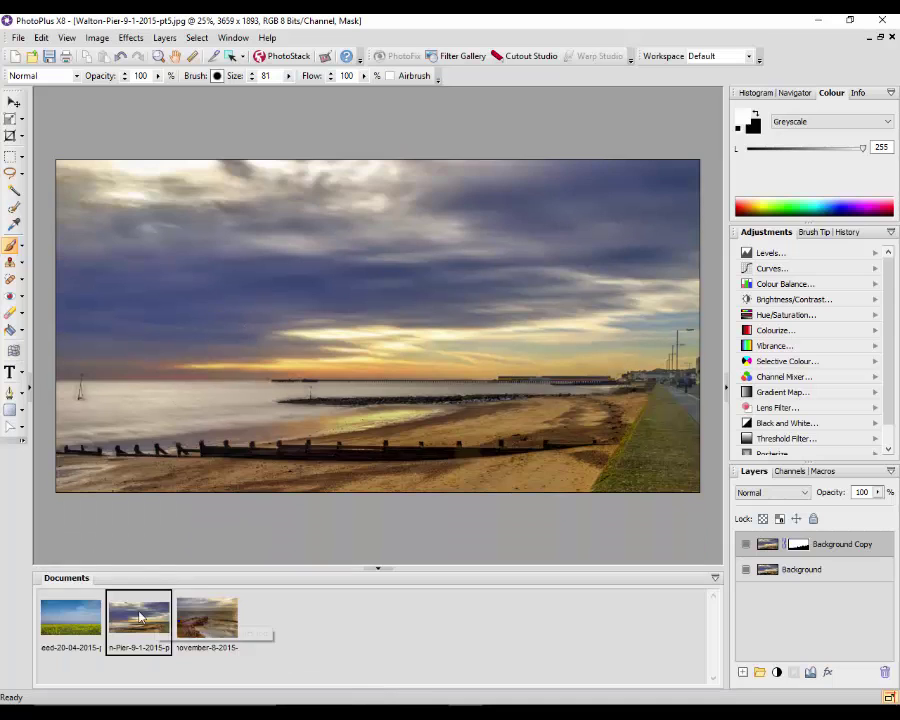
click(72, 618)
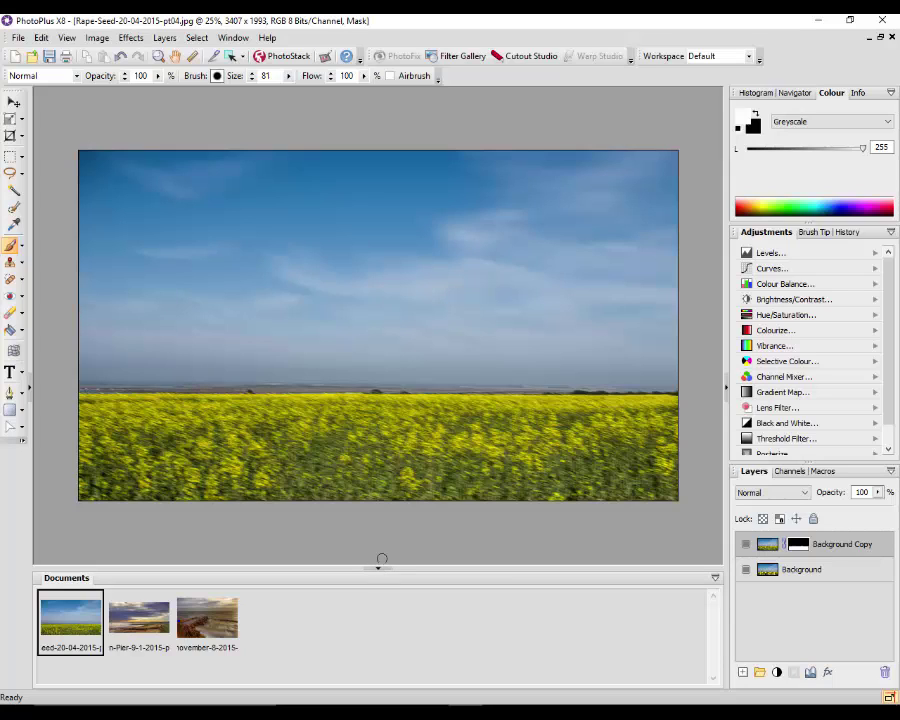
click(378, 570)
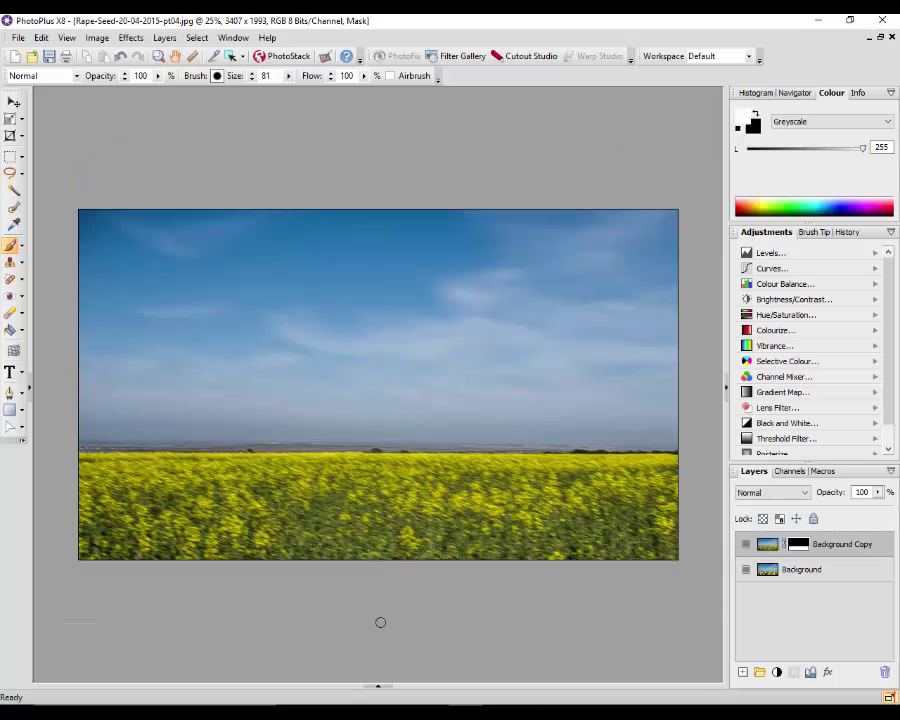
click(377, 686)
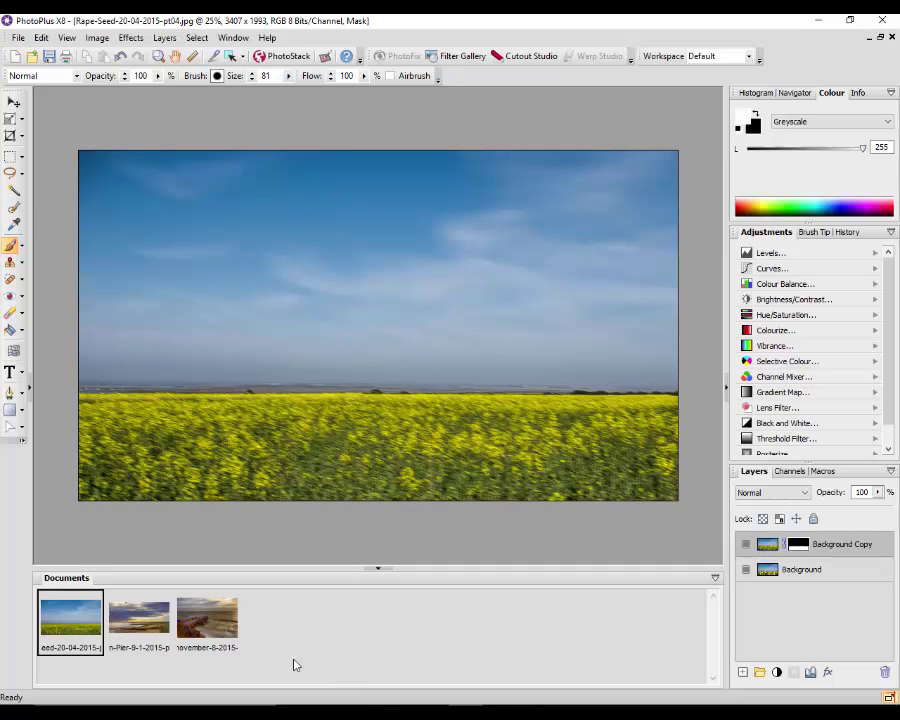
click(164, 628)
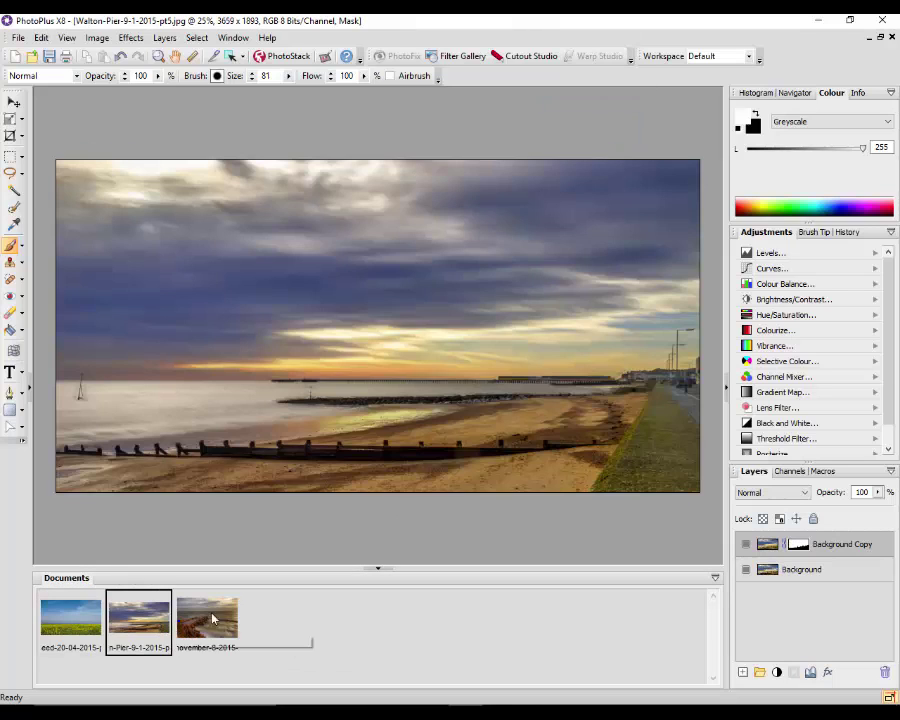
click(377, 570)
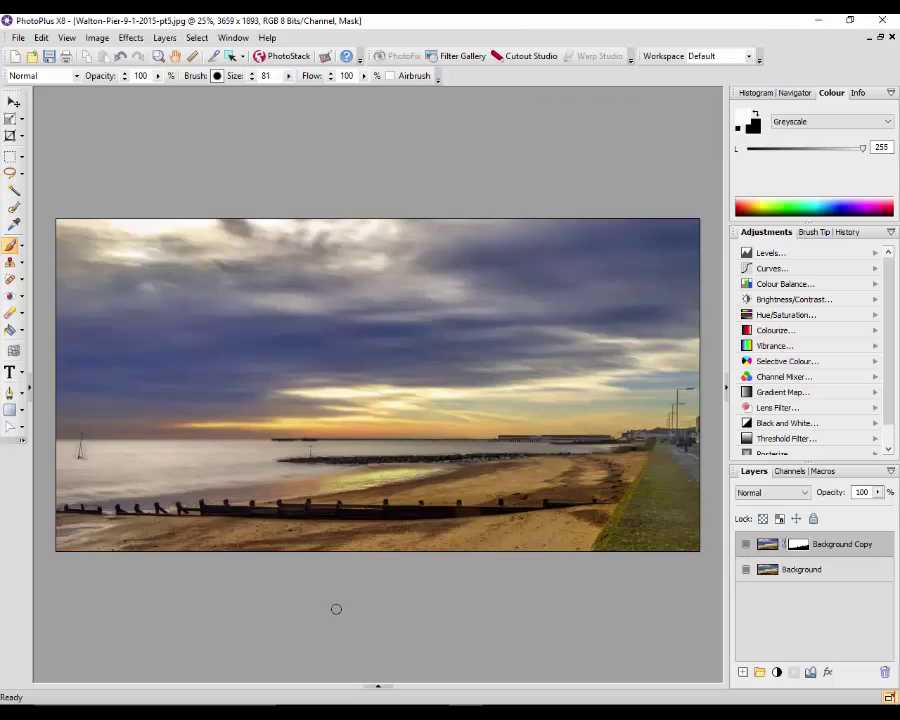